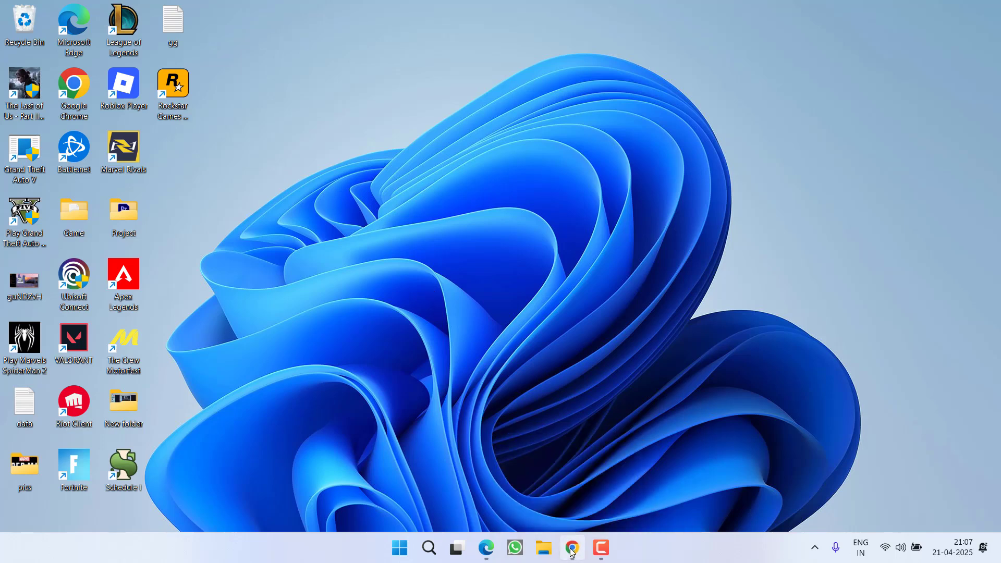
Switch to Chrome, download the OpenIV 4.1 setup from openiv.com to the Desktop as ovisetup, and launch it
click(572, 540)
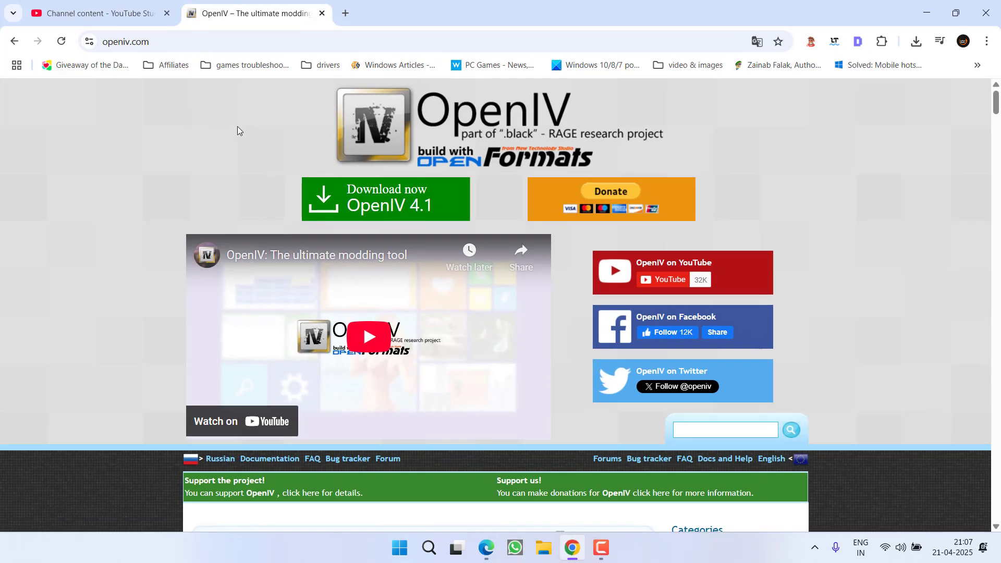
click(387, 210)
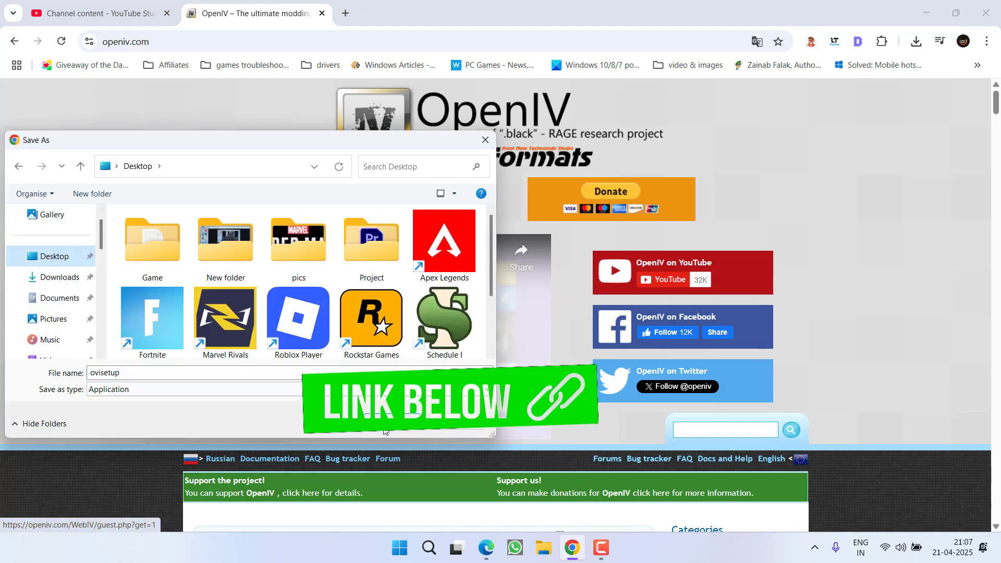
click(385, 428)
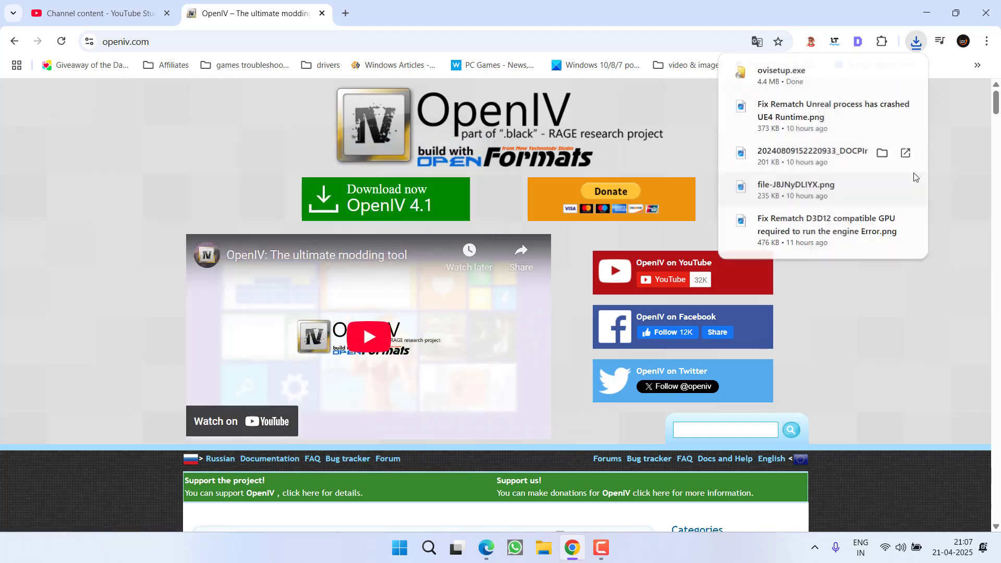
click(786, 79)
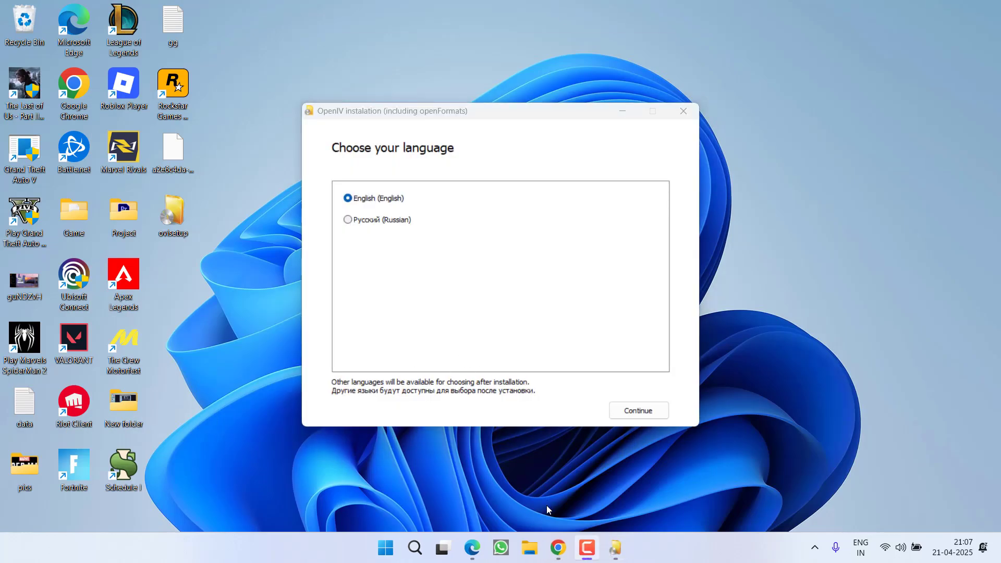
Install OpenIV on this computer in English with a desktop icon, accepting the license terms, and close the finished installer
click(639, 411)
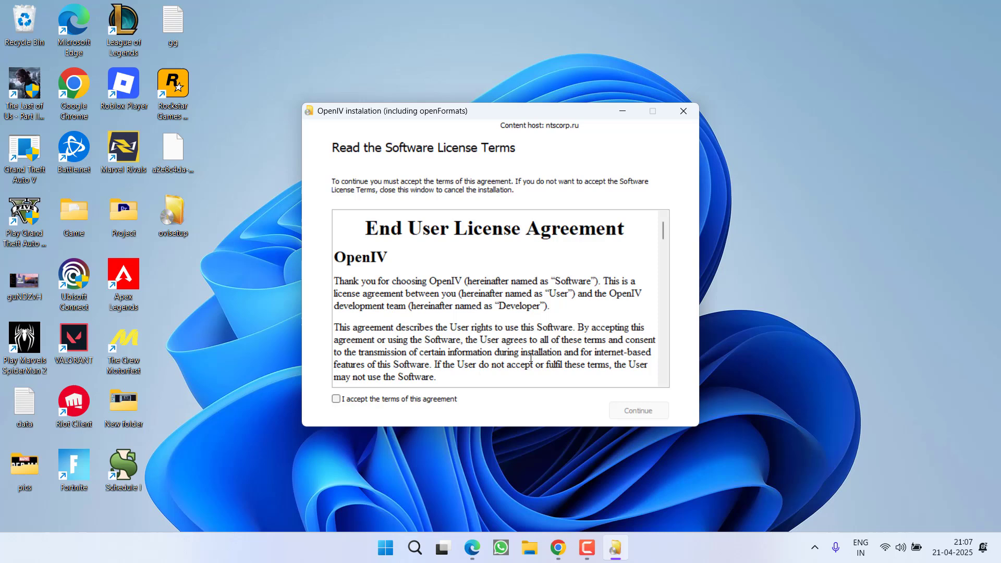
click(628, 414)
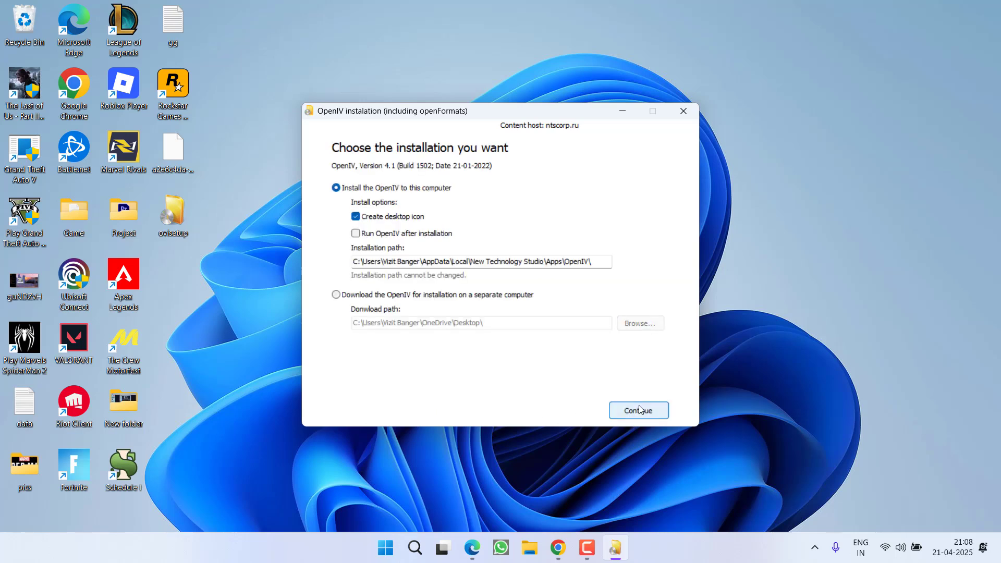
click(617, 410)
click(491, 318)
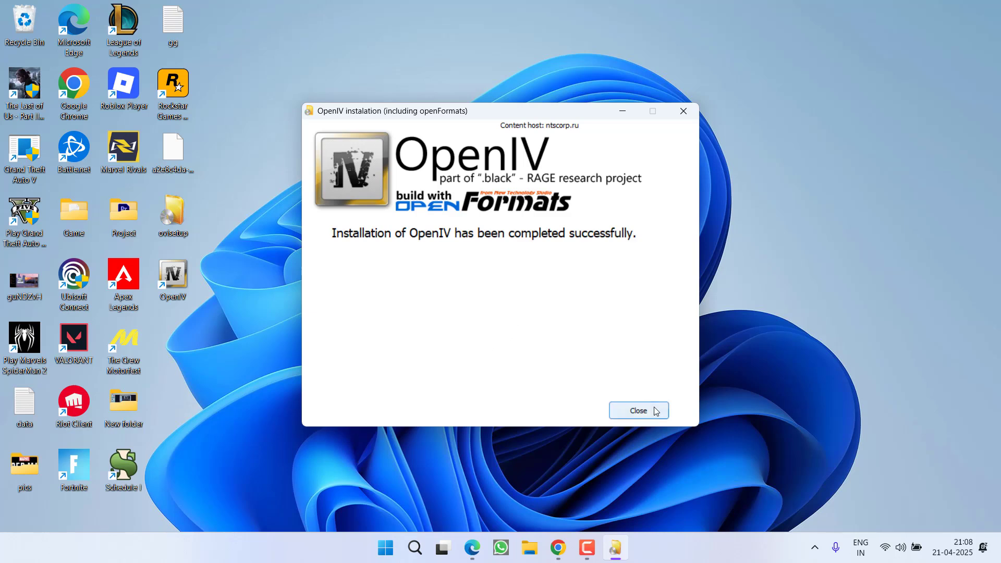
click(652, 408)
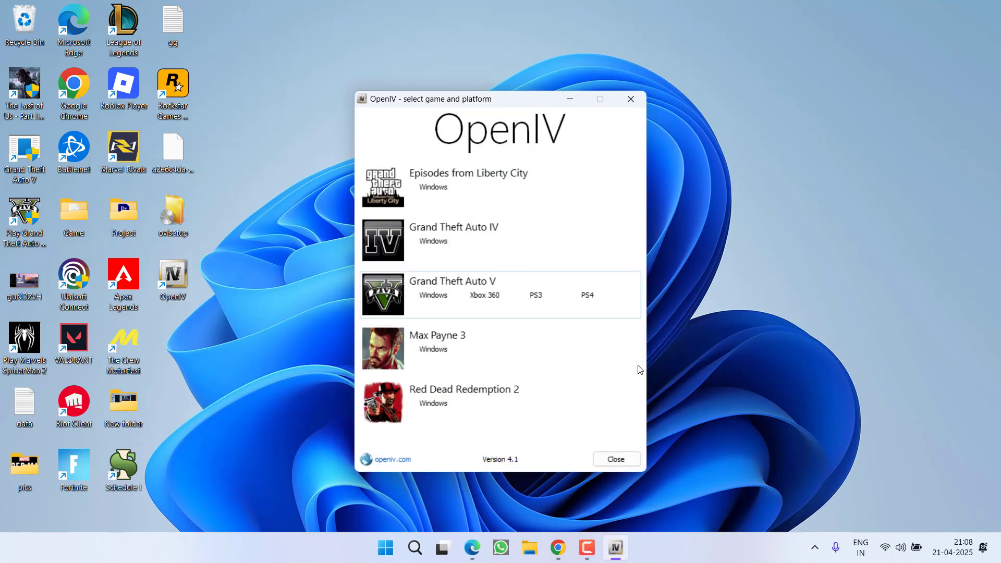
Choose the Windows version of Grand Theft Auto V as the game for OpenIV
click(434, 296)
click(429, 291)
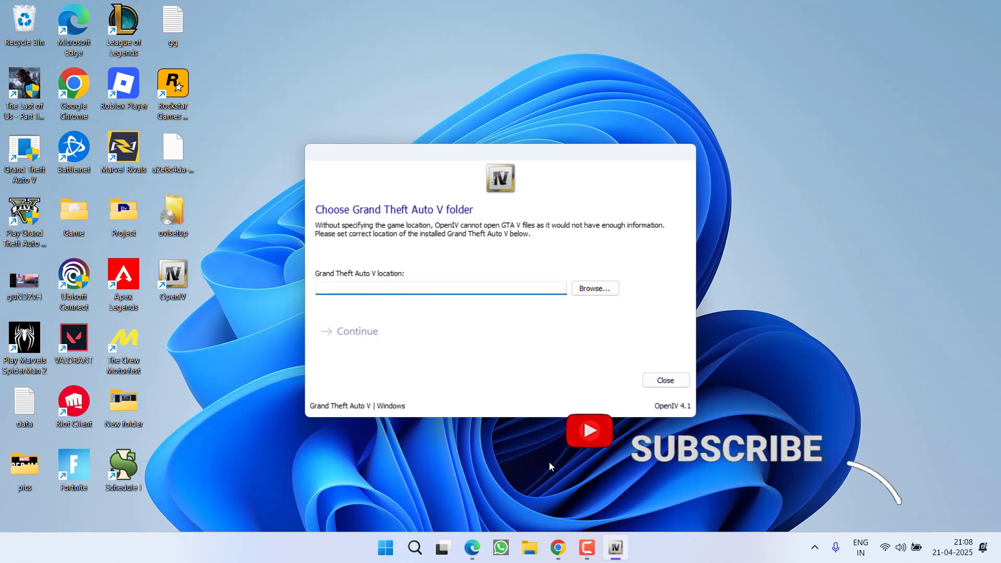
click(587, 548)
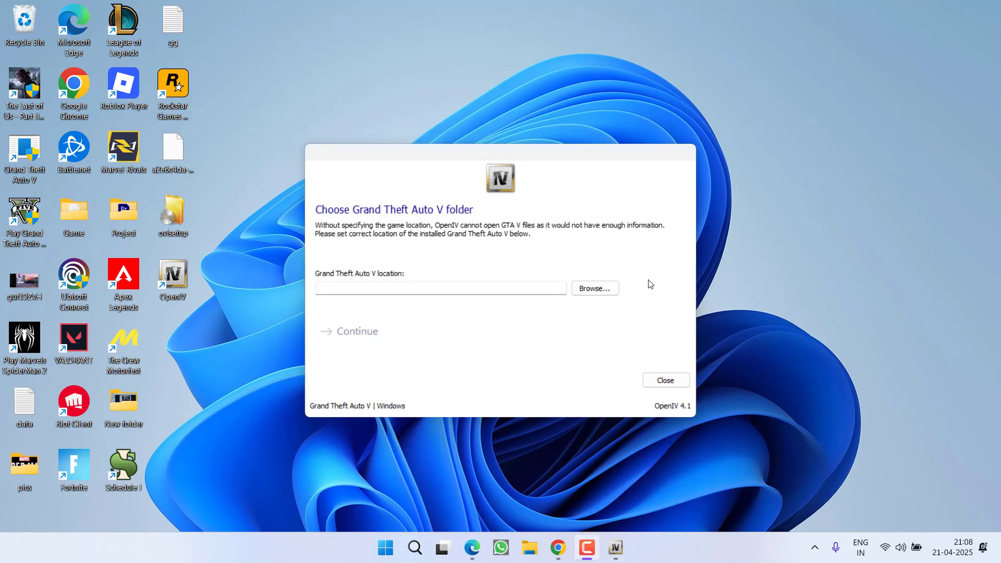
Switch to Steam and open the installation folder of Apex Legends from its Installed Files properties
click(815, 547)
click(841, 508)
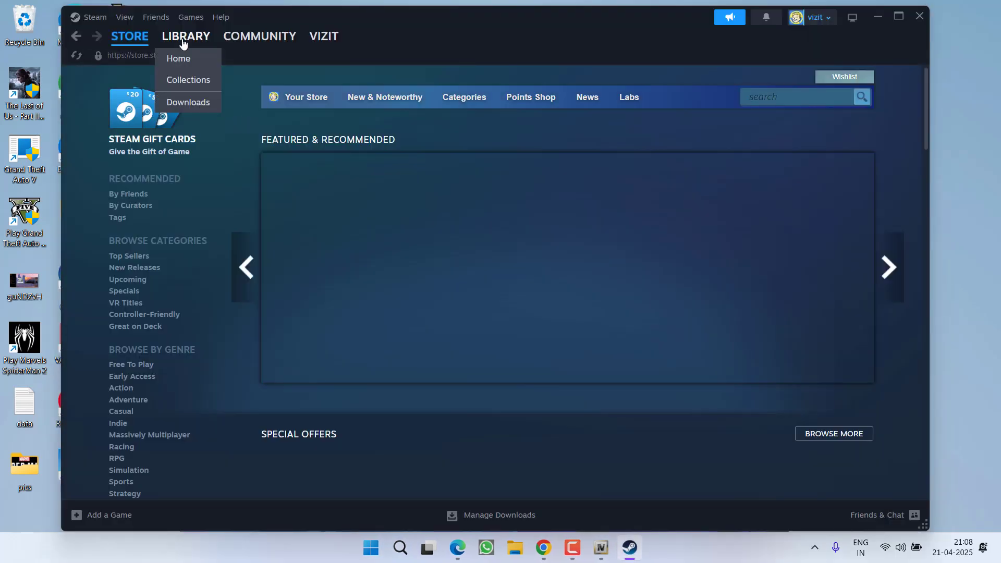
click(185, 36)
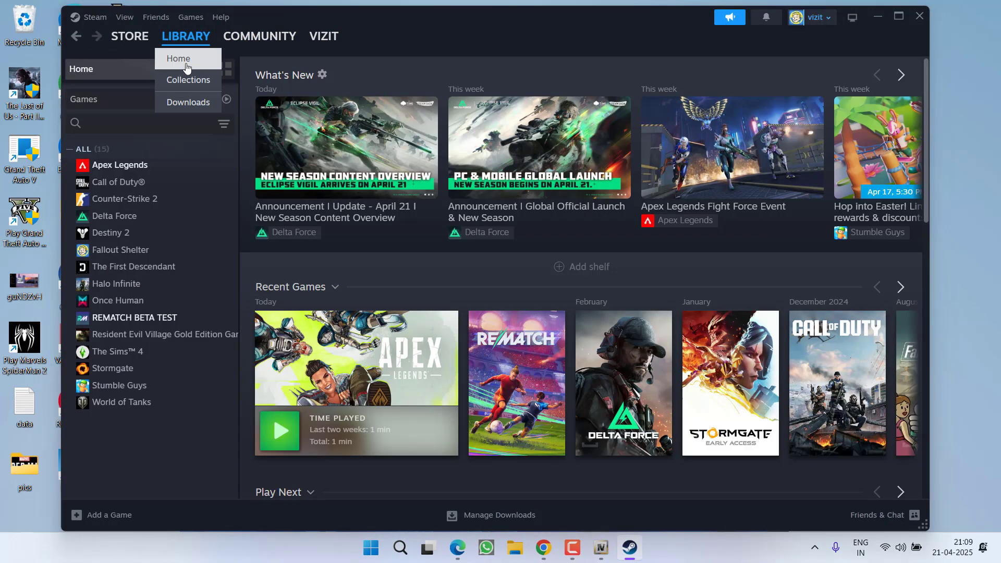
right_click(130, 164)
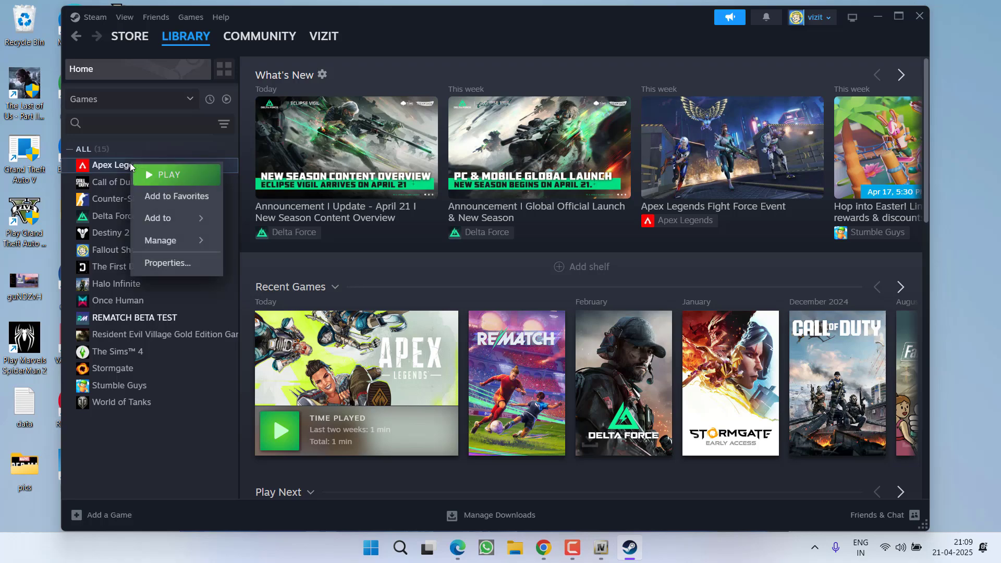
click(194, 266)
click(282, 196)
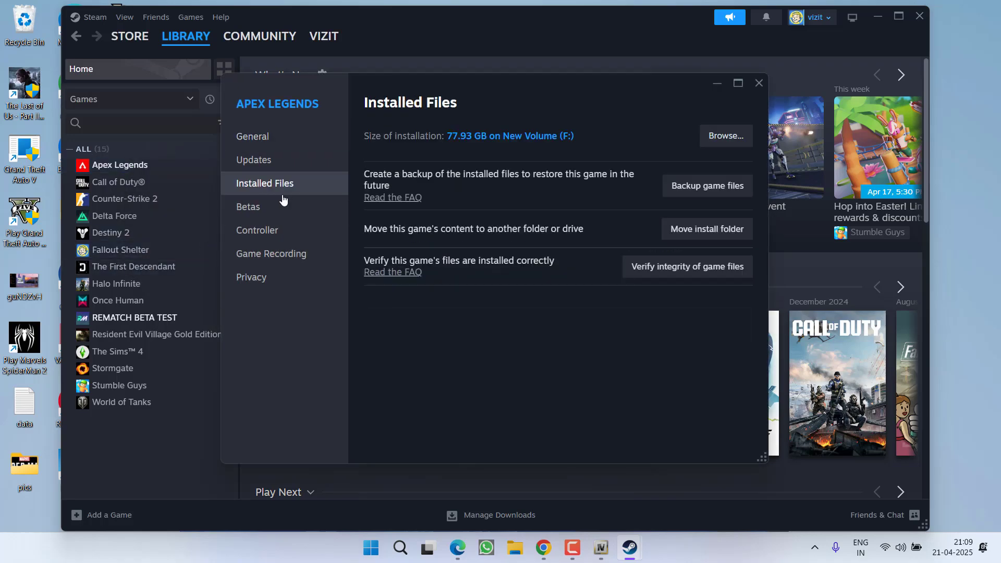
click(721, 146)
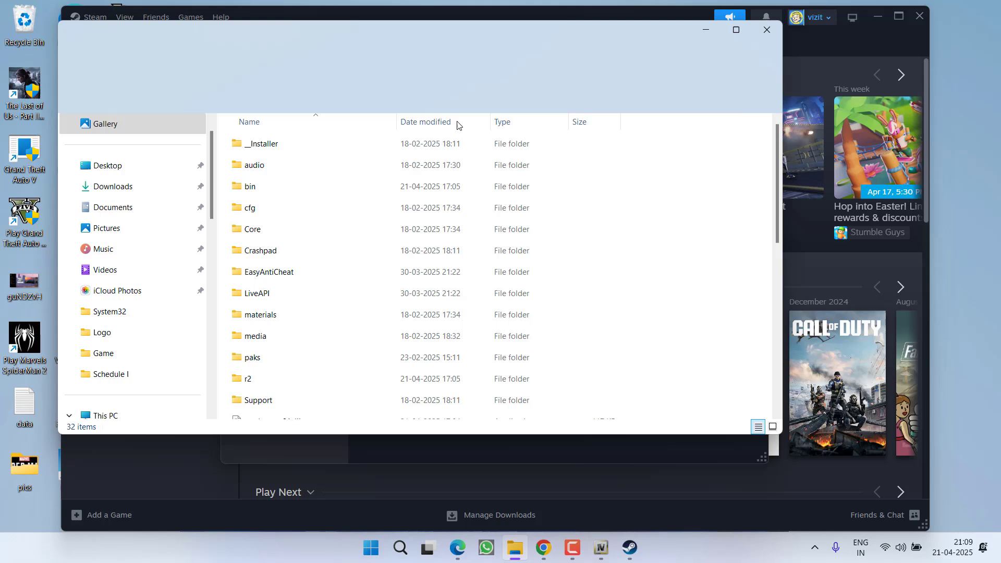
Select the full path of the Apex Legends folder for copying, and close the folder window
click(553, 62)
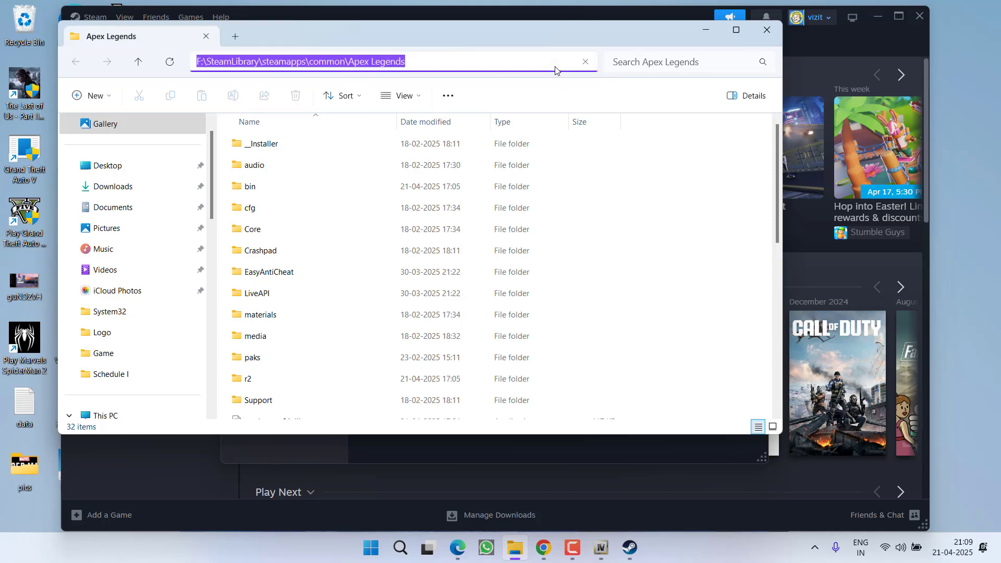
right_click(360, 61)
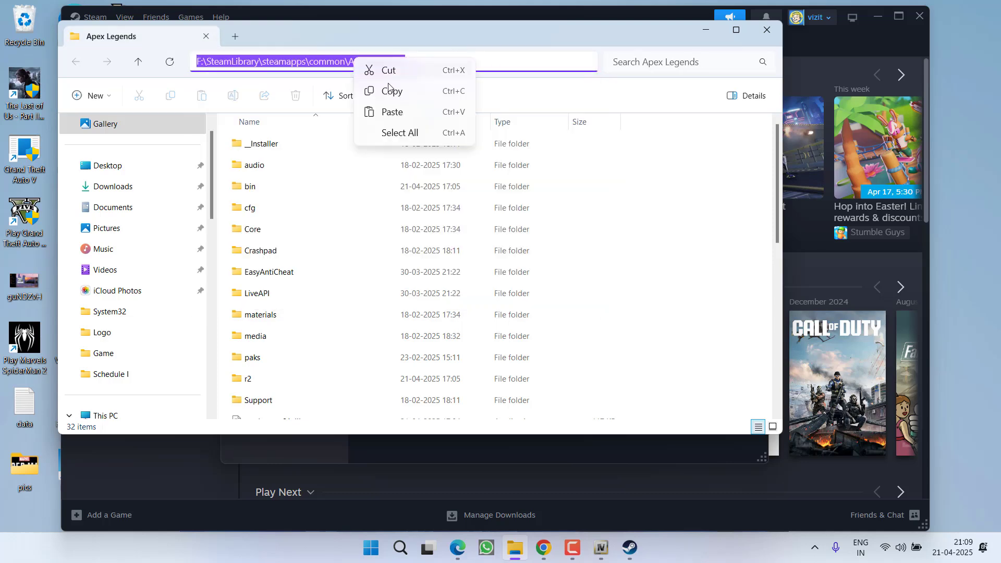
click(767, 30)
click(758, 83)
Switch to the Epic Games Launcher and open Fortnite's installation folder from its management options in the library
click(814, 548)
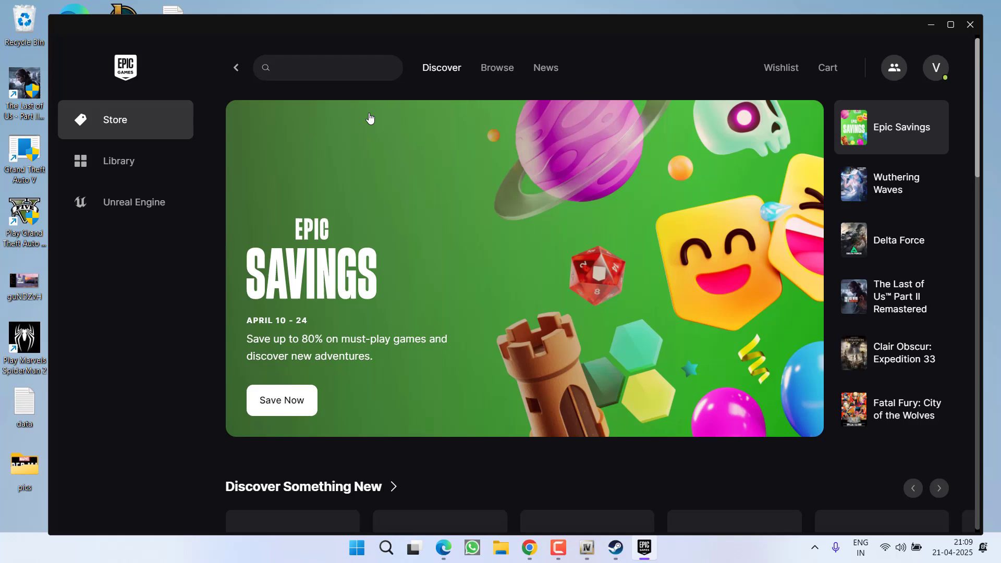
click(121, 167)
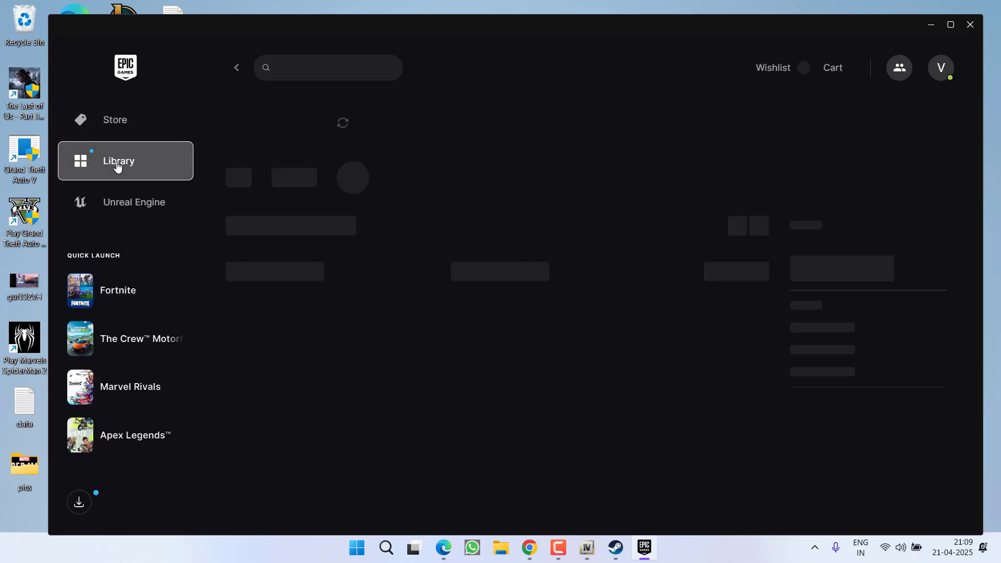
click(643, 391)
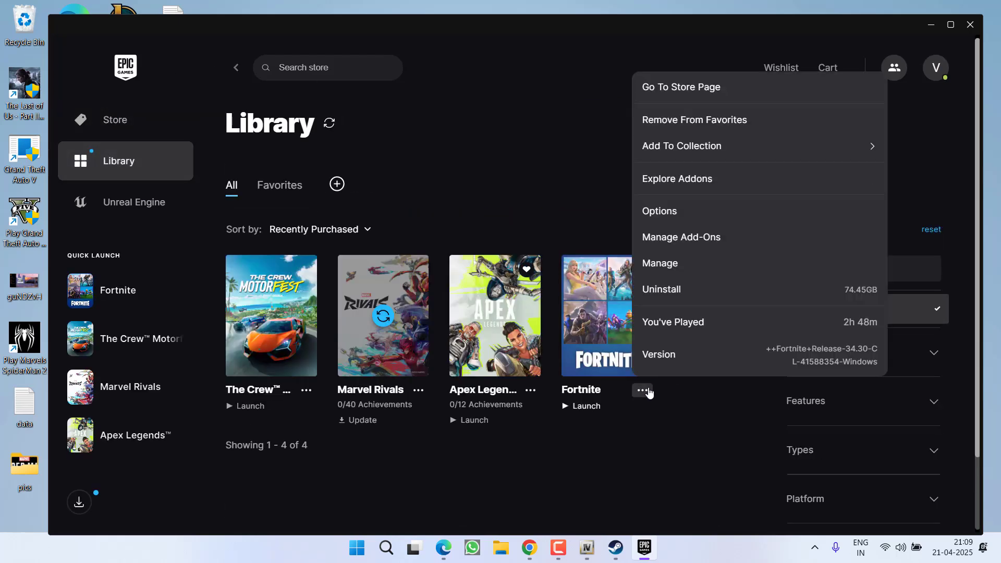
click(661, 263)
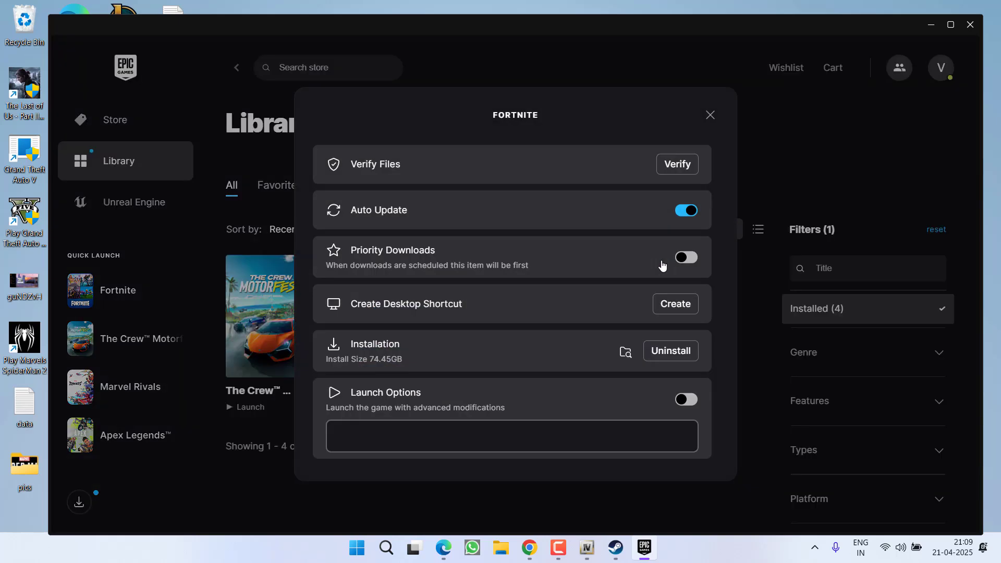
click(625, 351)
Select the full path of the Fortnite folder, and close the folder window, Fortnite's options and the launcher
click(513, 63)
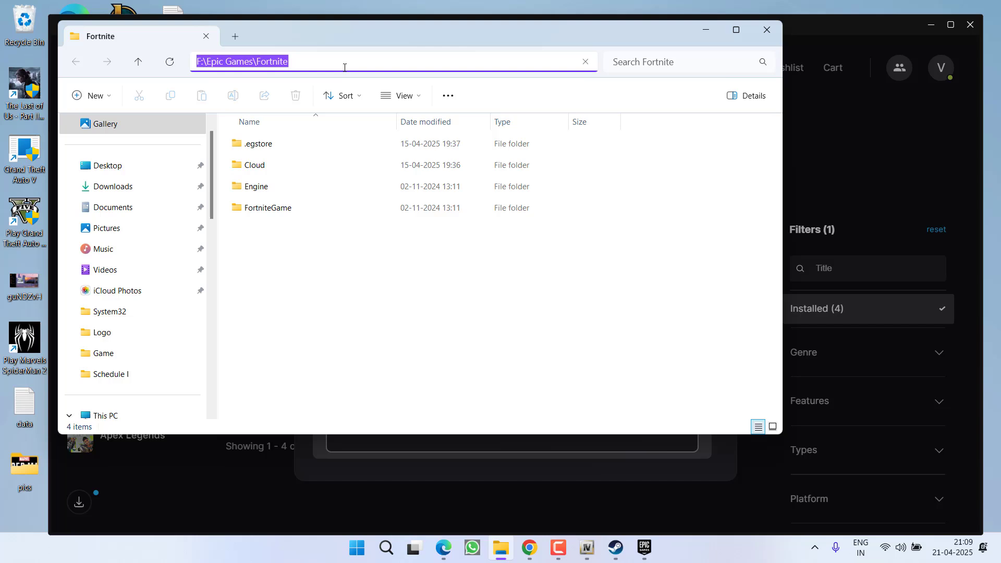
click(767, 32)
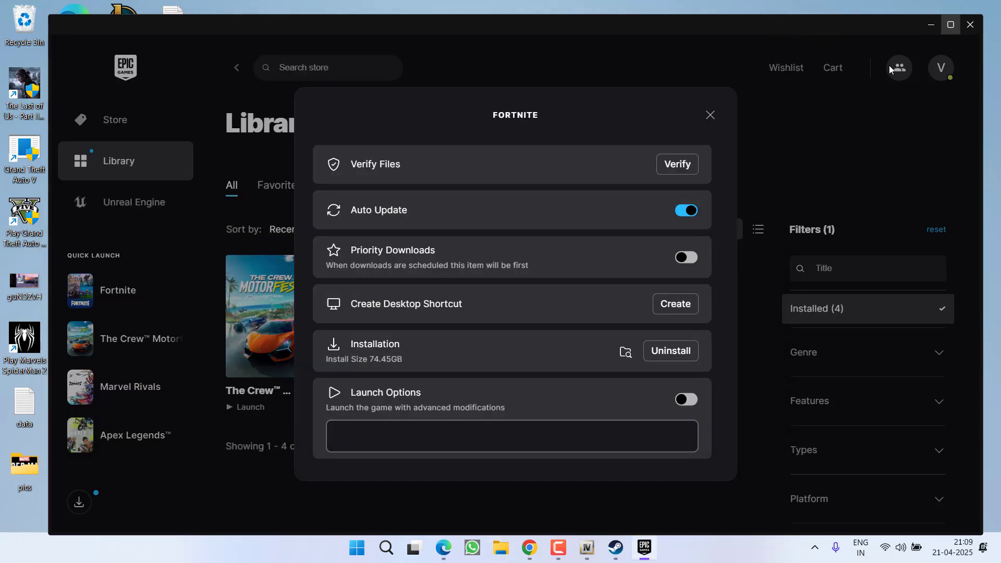
click(709, 113)
click(969, 25)
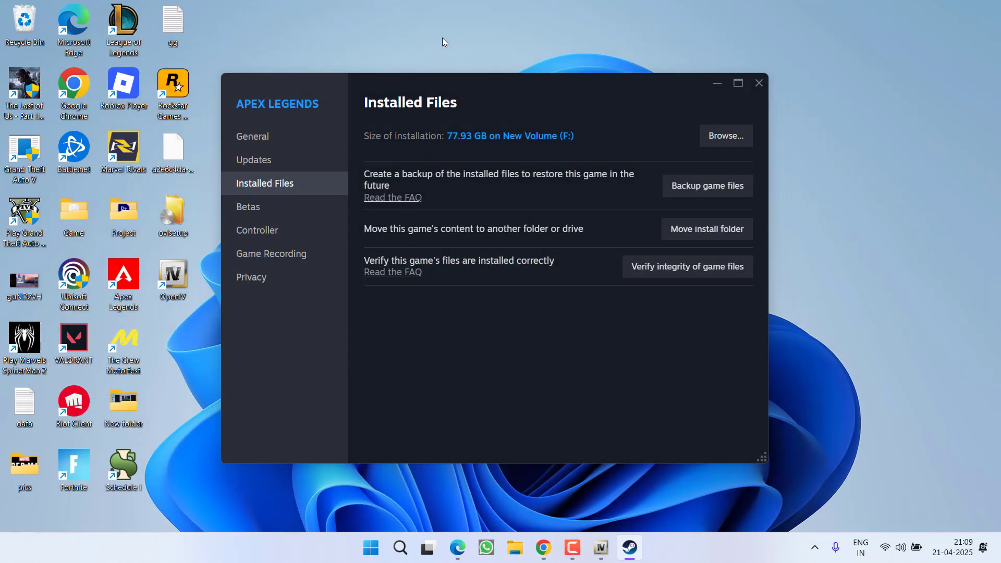
In File Explorer, browse to F:\Rockstar Games\Grand Theft Auto V Enhanced, select its path, and close the folder and Apex Legends properties windows
key(super+e)
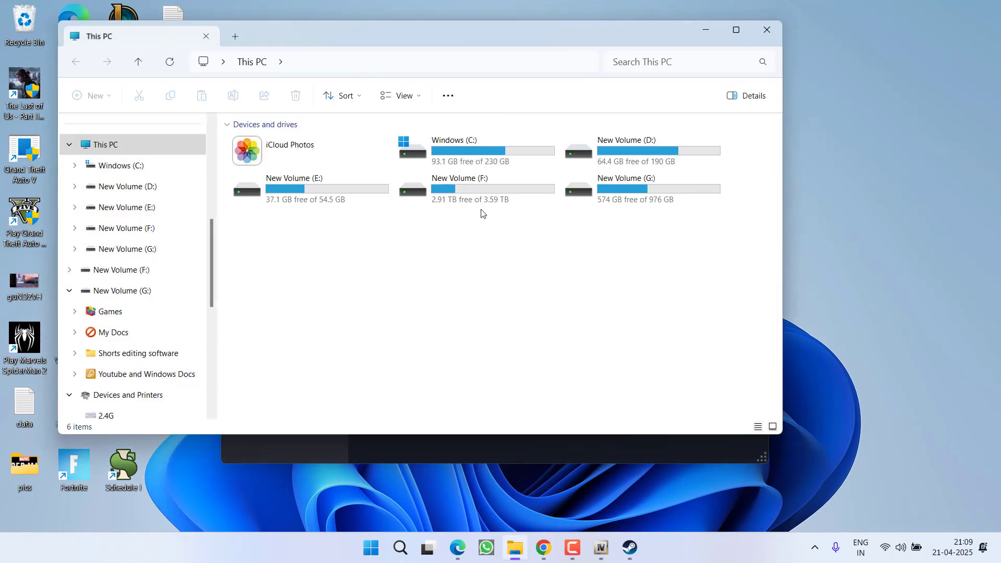
double_click(500, 187)
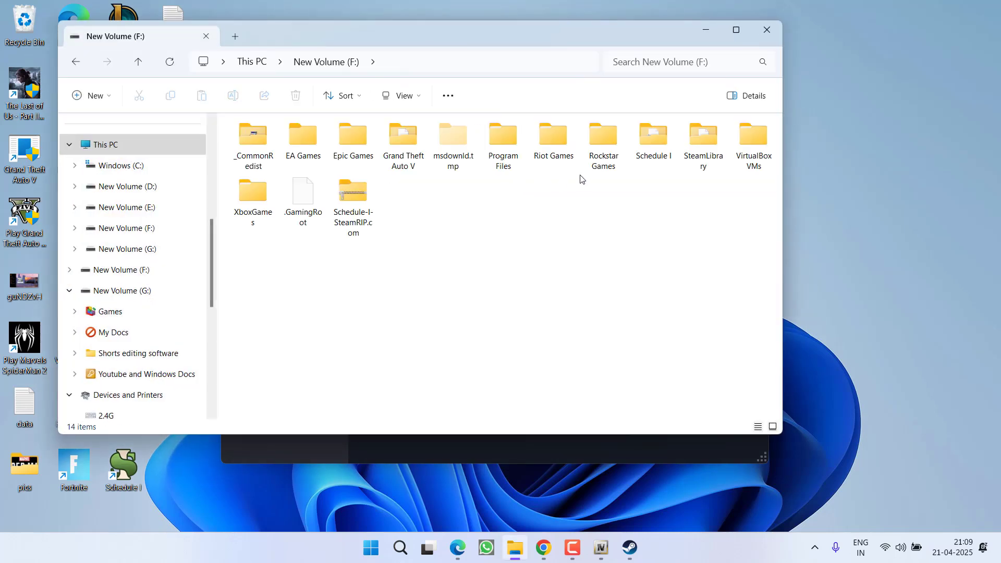
double_click(603, 138)
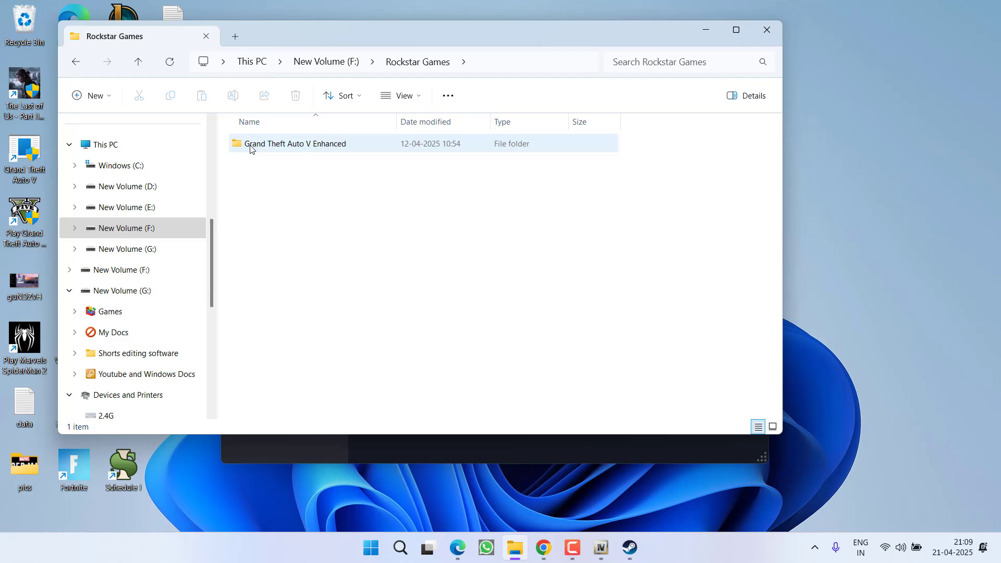
double_click(300, 144)
key(alt+d)
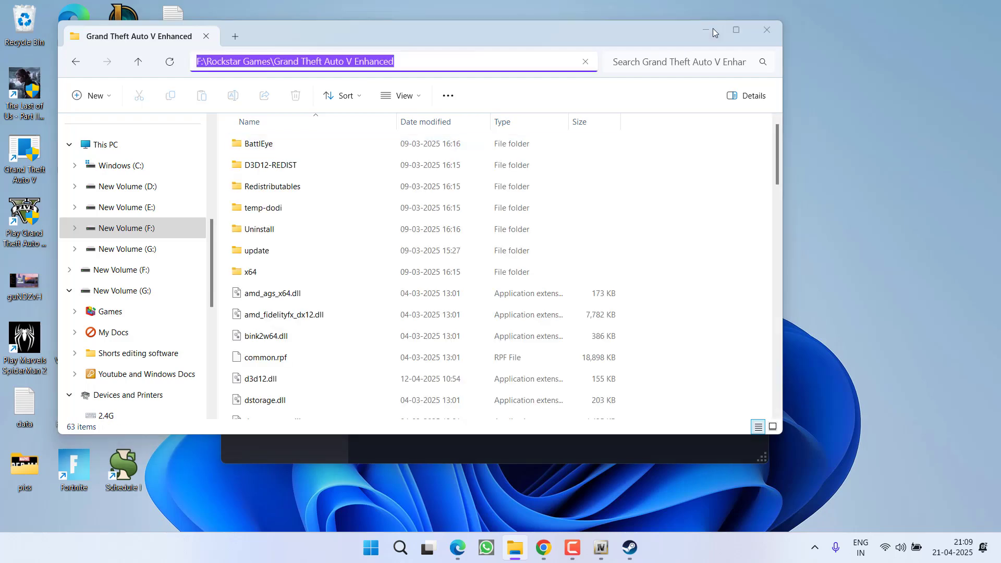
key(alt+F4)
click(759, 84)
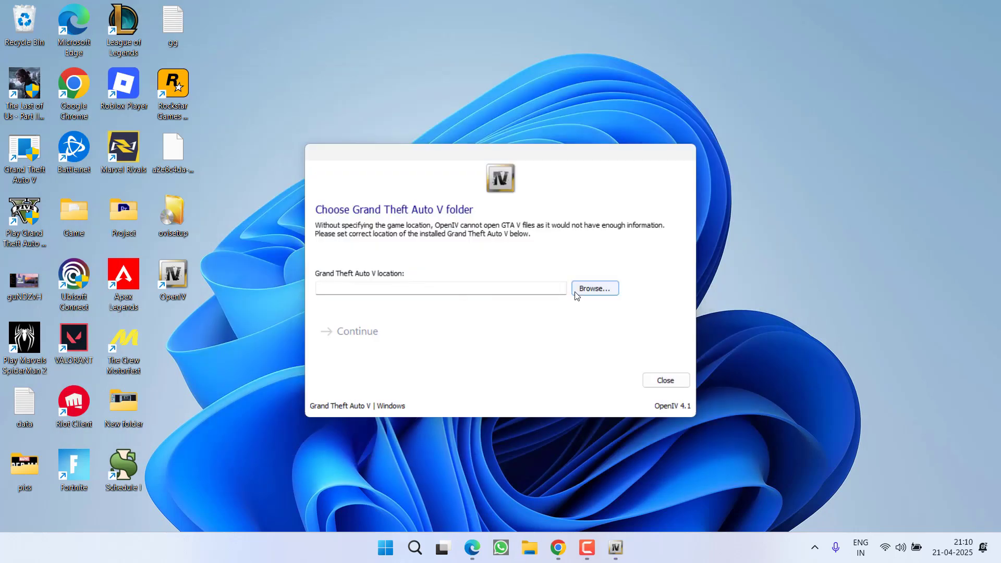
Set the Grand Theft Auto V location in OpenIV to the F:\Rockstar Games\Grand Theft Auto V Enhanced folder
click(599, 292)
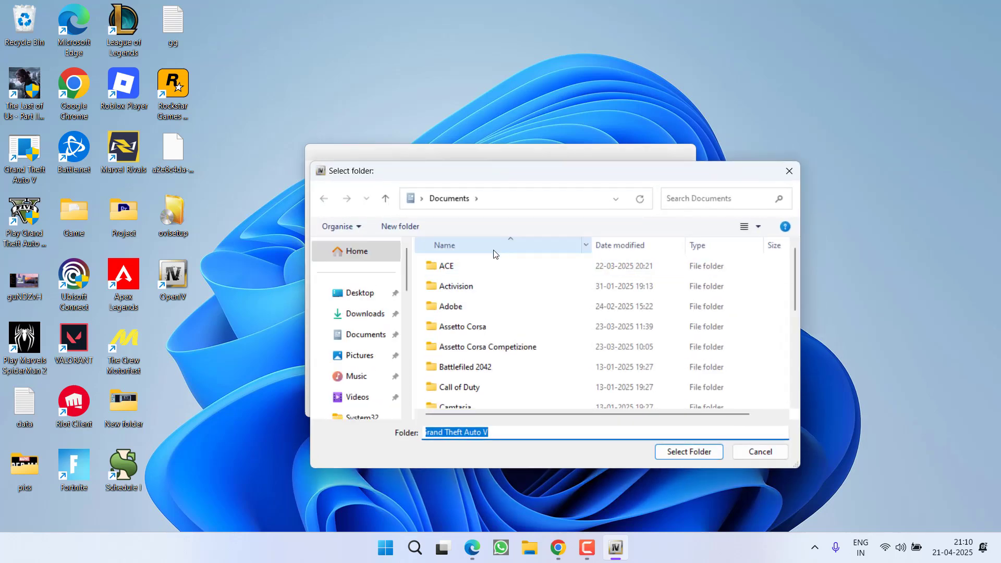
scroll(341, 389, down, 5)
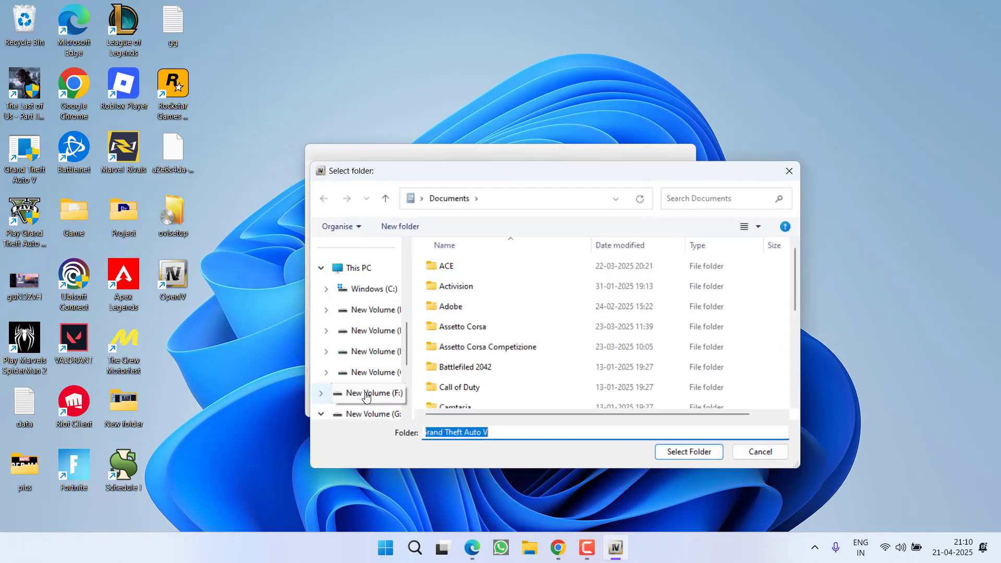
click(367, 388)
click(462, 367)
scroll(462, 333, down, 2)
double_click(462, 319)
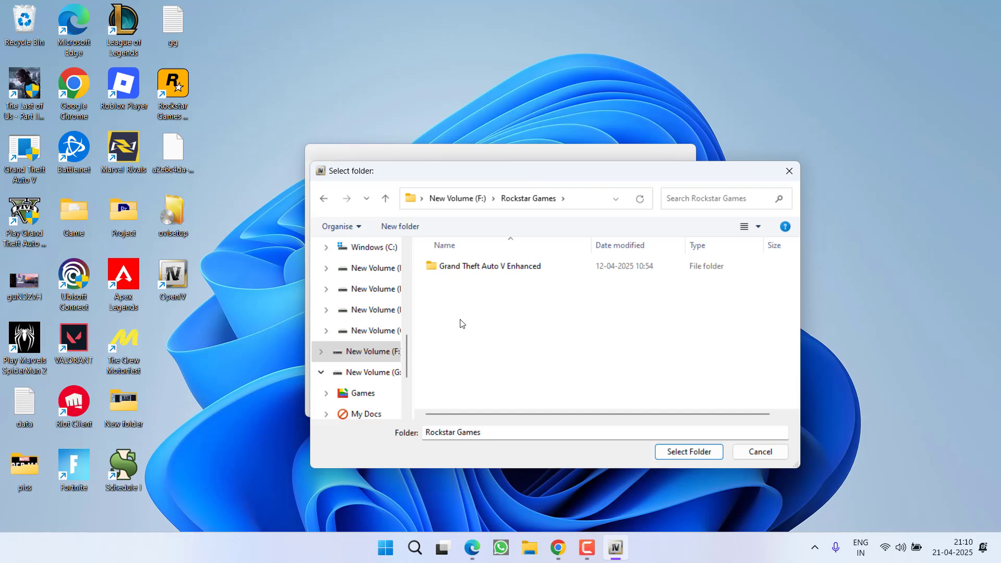
click(483, 267)
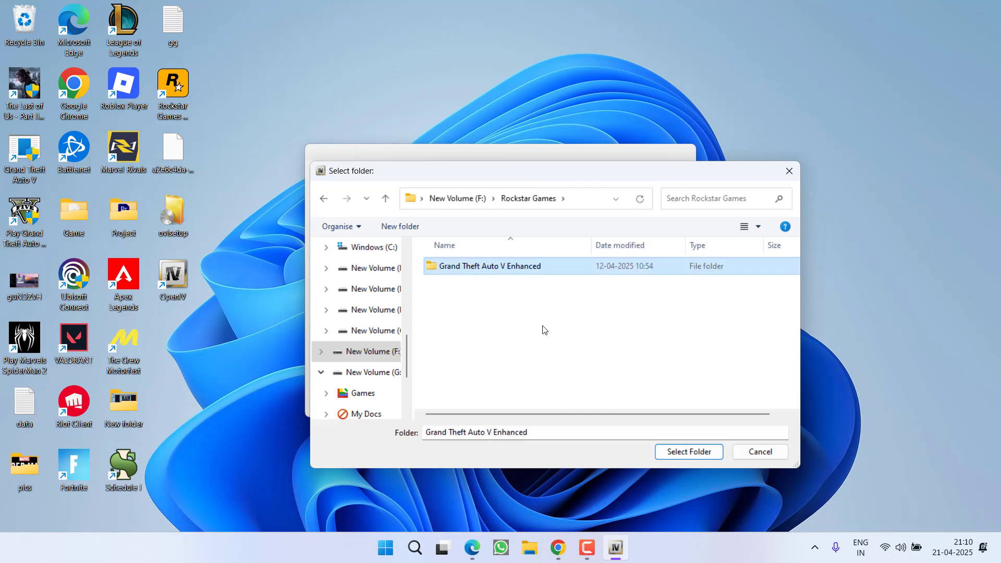
click(682, 451)
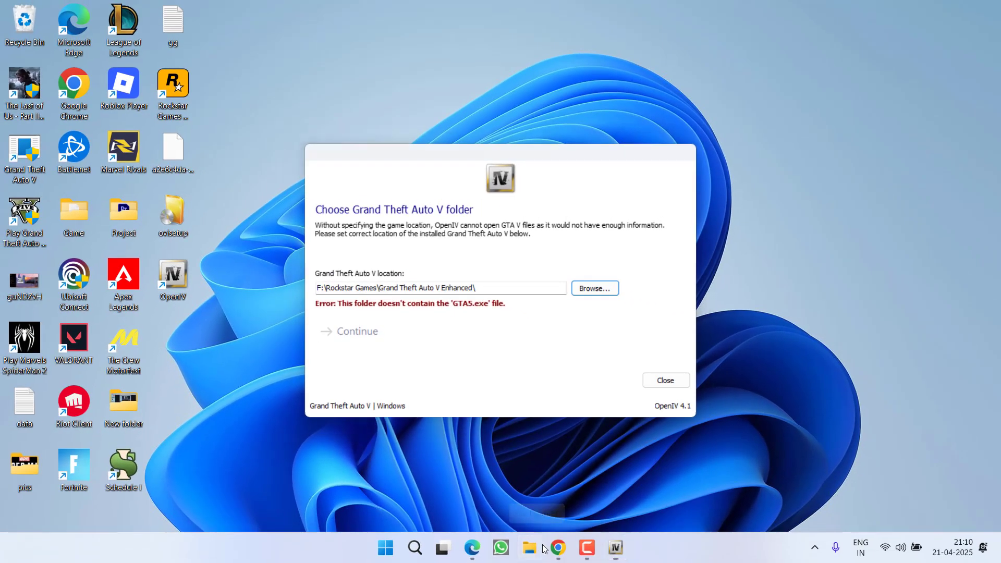
Switch to File Explorer and open the F:\Rockstar Games\Grand Theft Auto V Enhanced folder
click(542, 547)
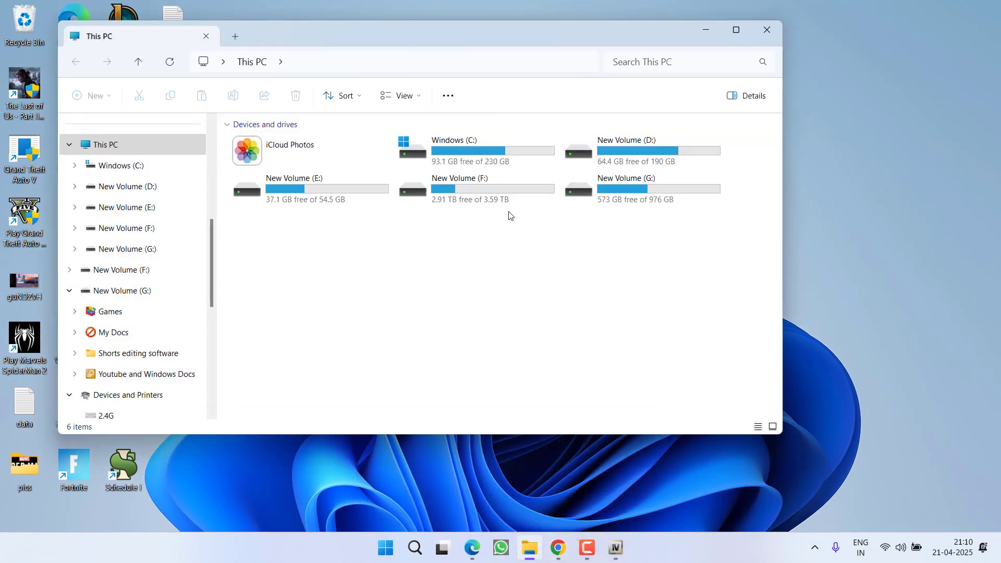
click(498, 190)
double_click(499, 190)
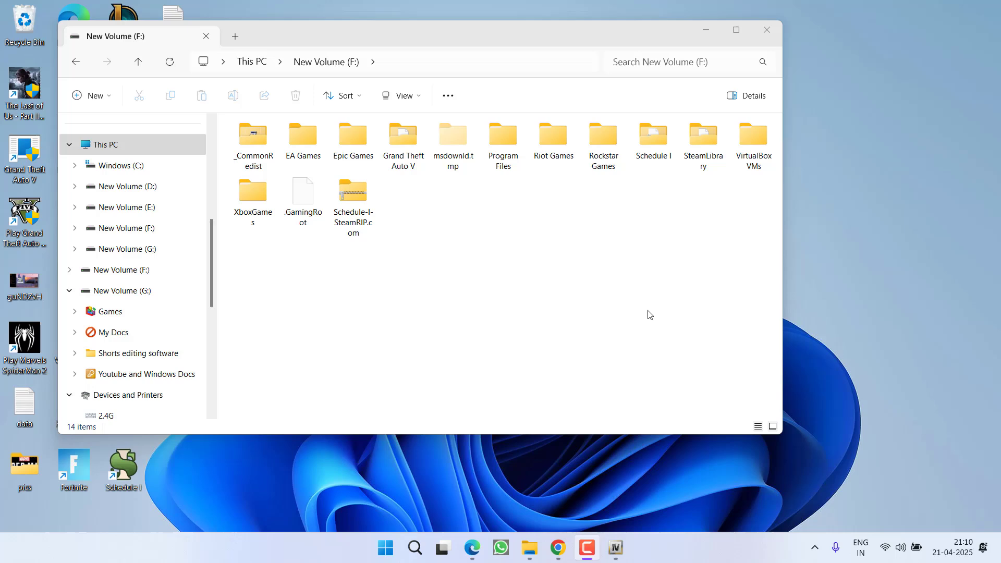
double_click(601, 157)
double_click(307, 148)
Duplicate the GTA5_Enhanced application within the Grand Theft Auto V Enhanced folder by copying and pasting it
scroll(261, 276, down, 7)
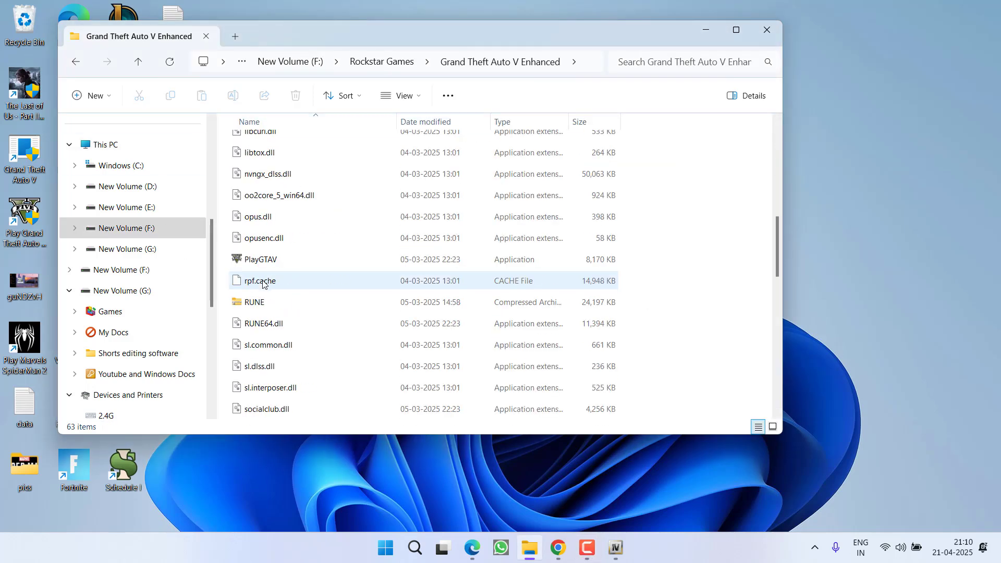
scroll(271, 290, down, 3)
scroll(256, 302, up, 10)
key(g)
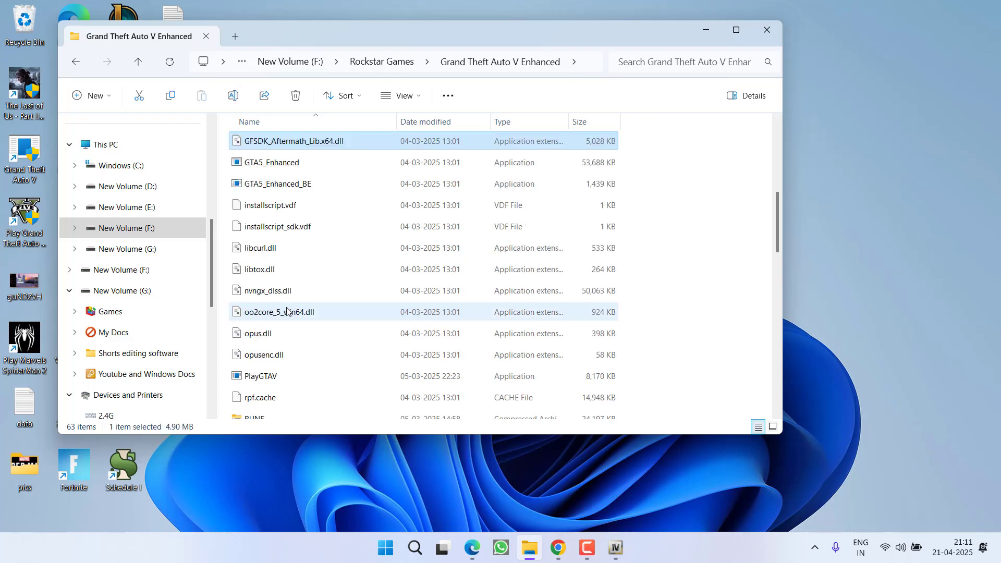
click(267, 165)
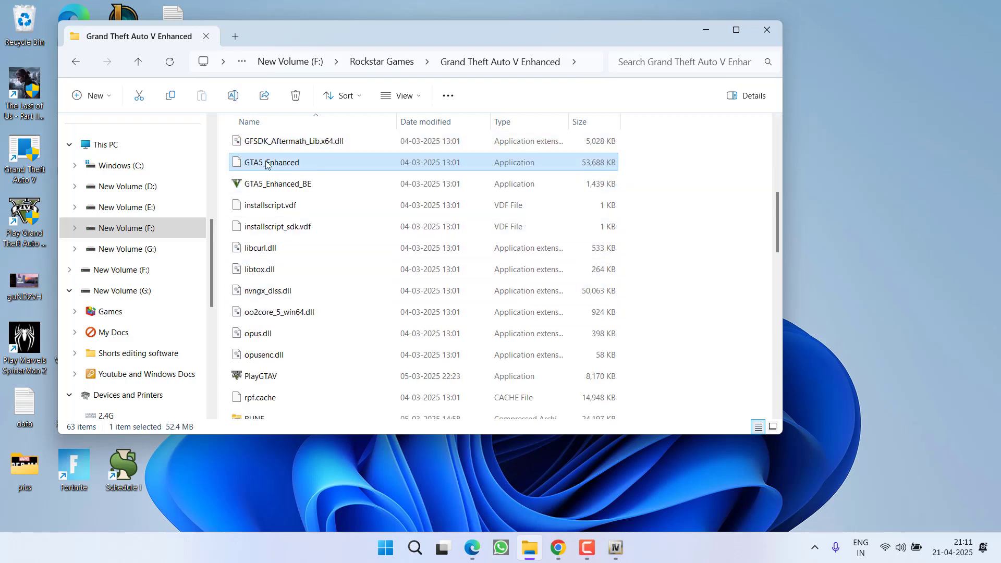
right_click(272, 166)
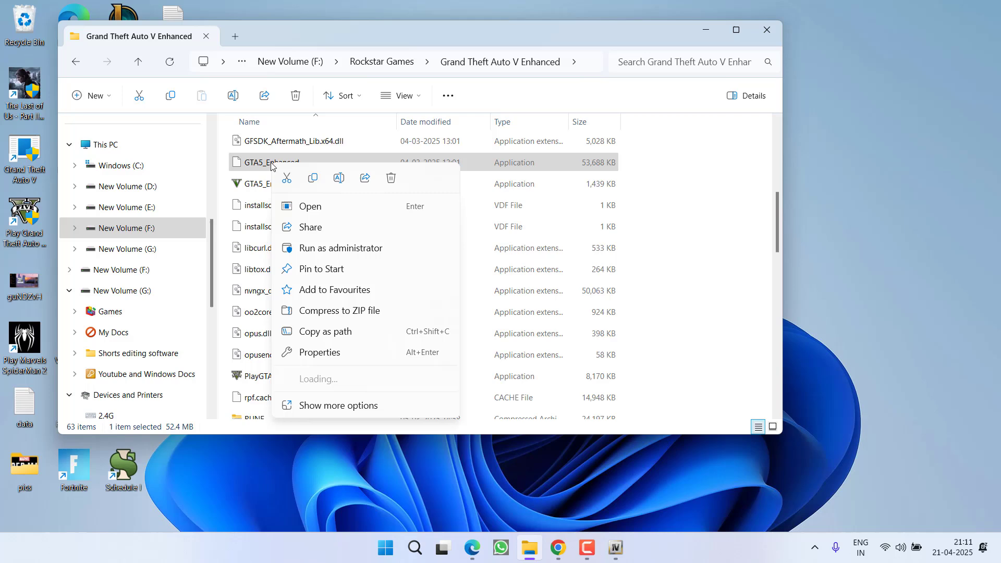
click(312, 178)
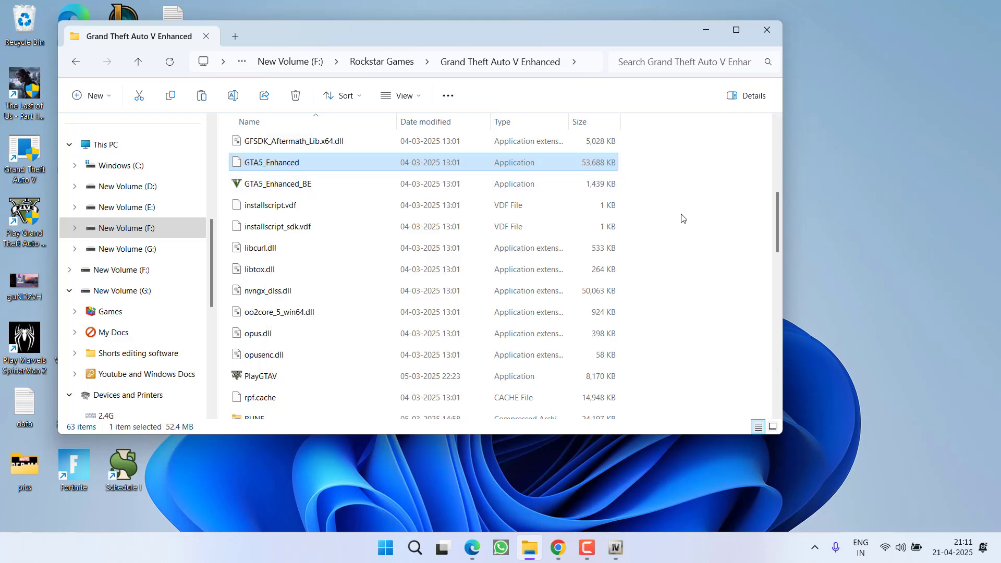
click(717, 183)
right_click(718, 183)
click(729, 197)
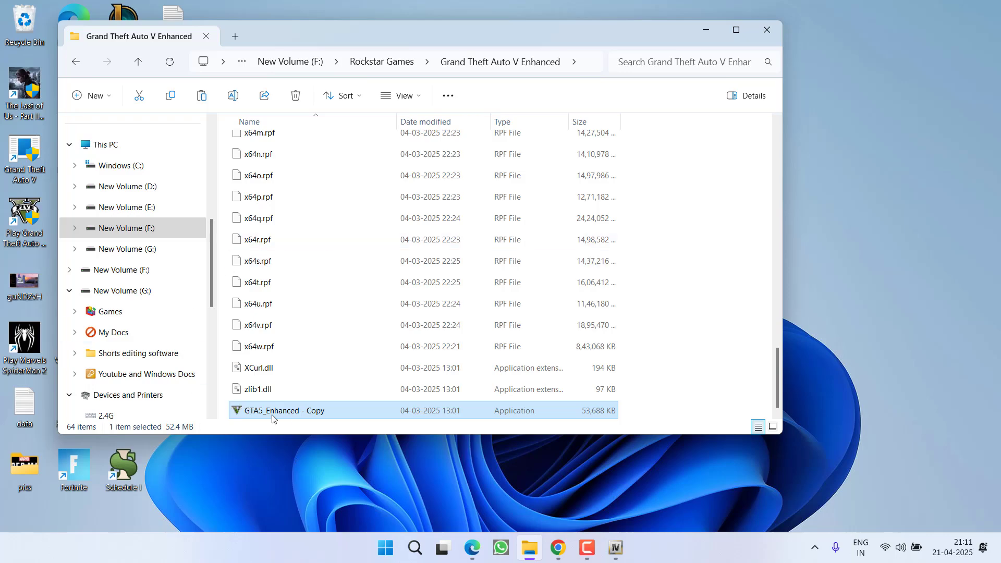
Rename the copied GTA5_Enhanced application as GTA5 and close the folder window
right_click(269, 416)
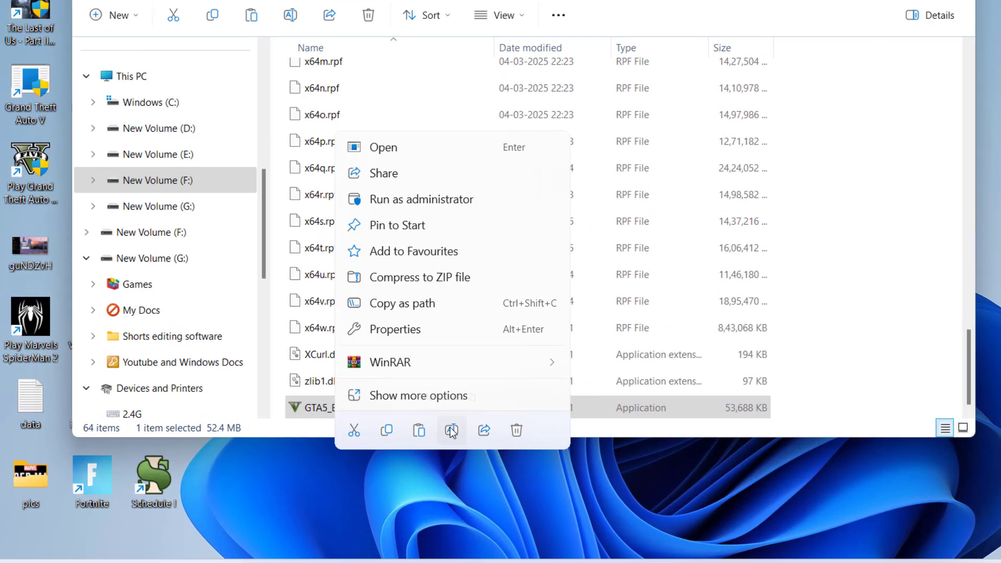
click(362, 429)
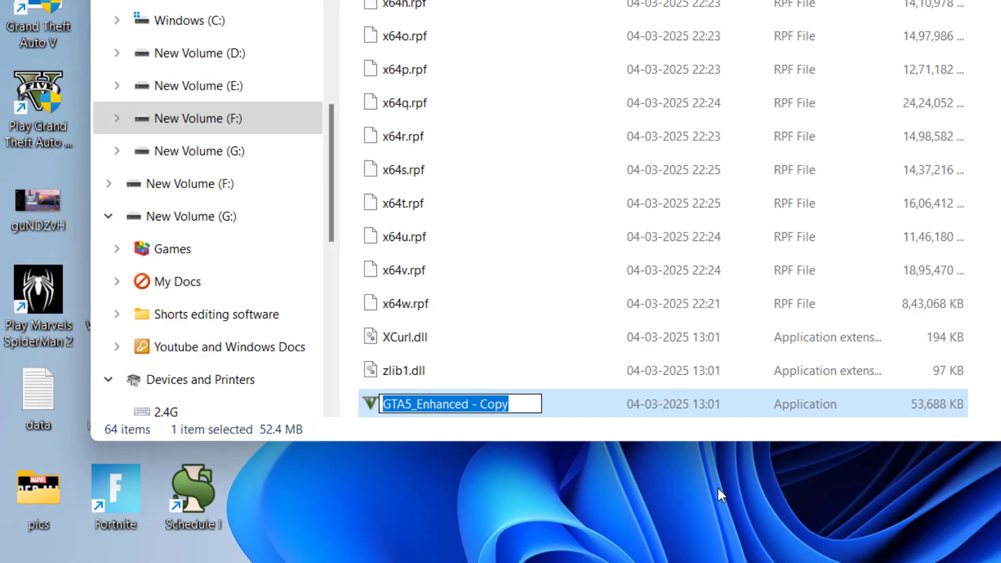
key(Right)
key(BackSpace)
key(BackSpace)
key(BackSpace)
key(BackSpace)
key(BackSpace)
key(BackSpace)
key(BackSpace)
key(BackSpace)
key(BackSpace)
key(BackSpace)
key(BackSpace)
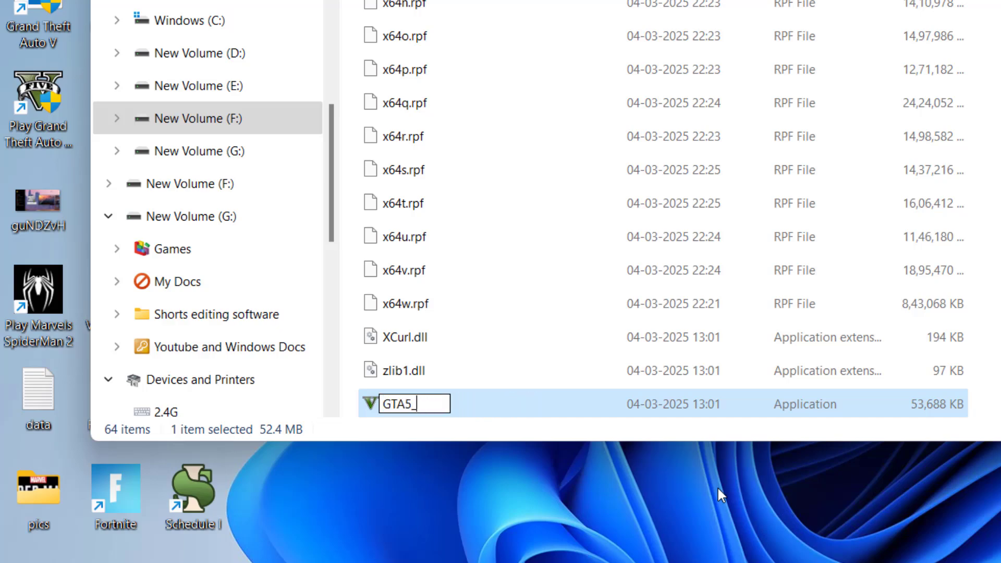
key(Return)
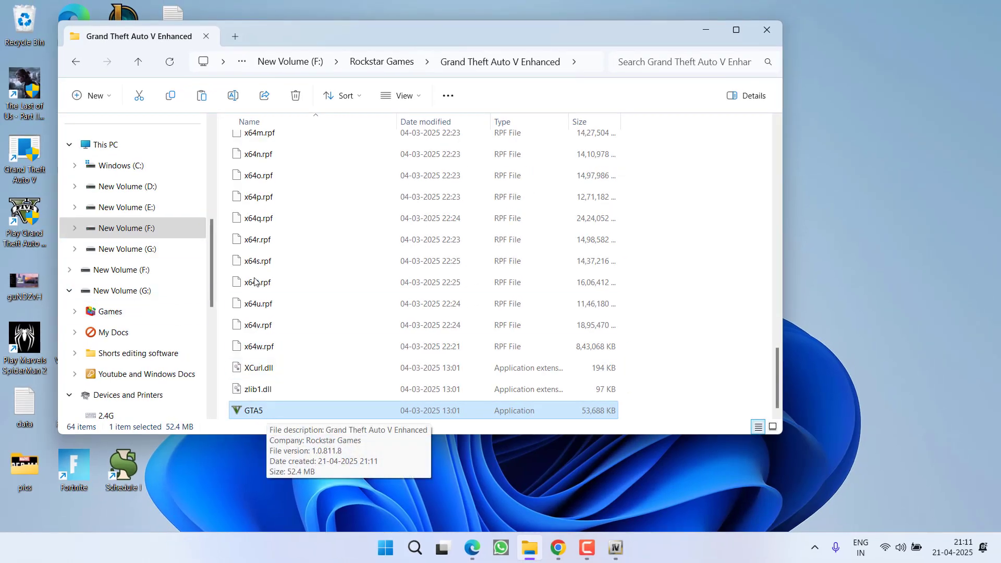
click(764, 30)
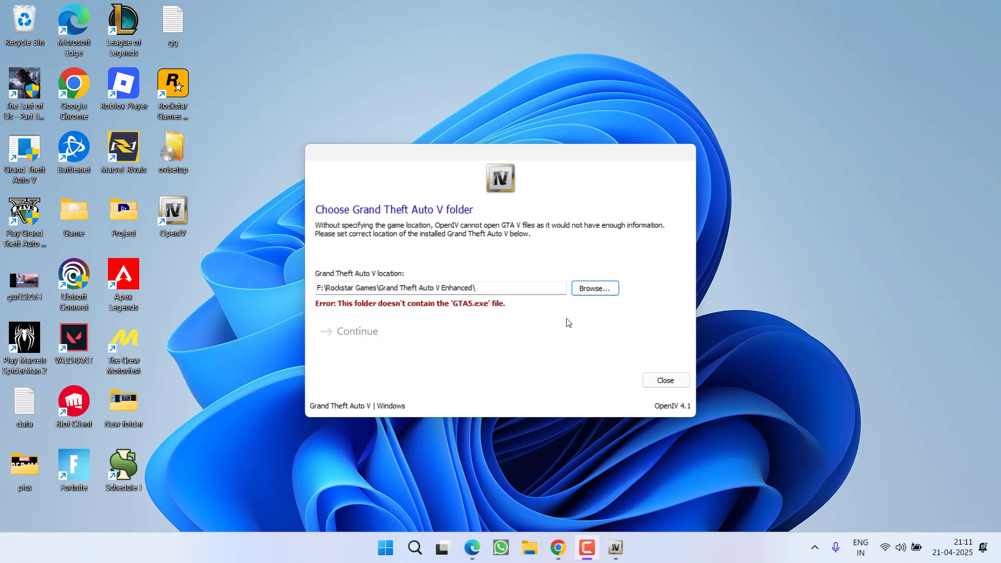
In OpenIV, select the Grand Theft Auto V Enhanced folder again as the game location and continue past the backup reminder
click(605, 288)
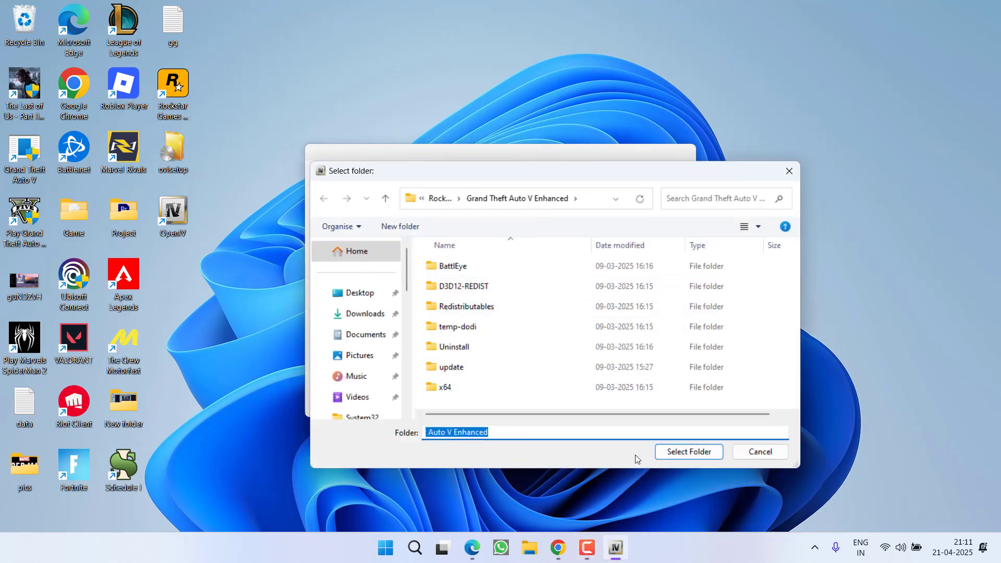
click(689, 451)
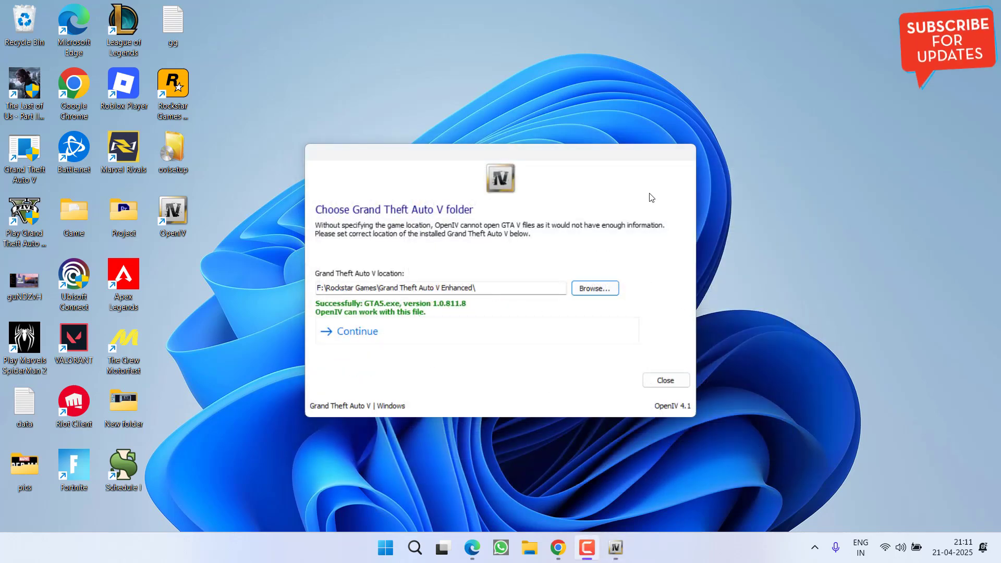
click(356, 332)
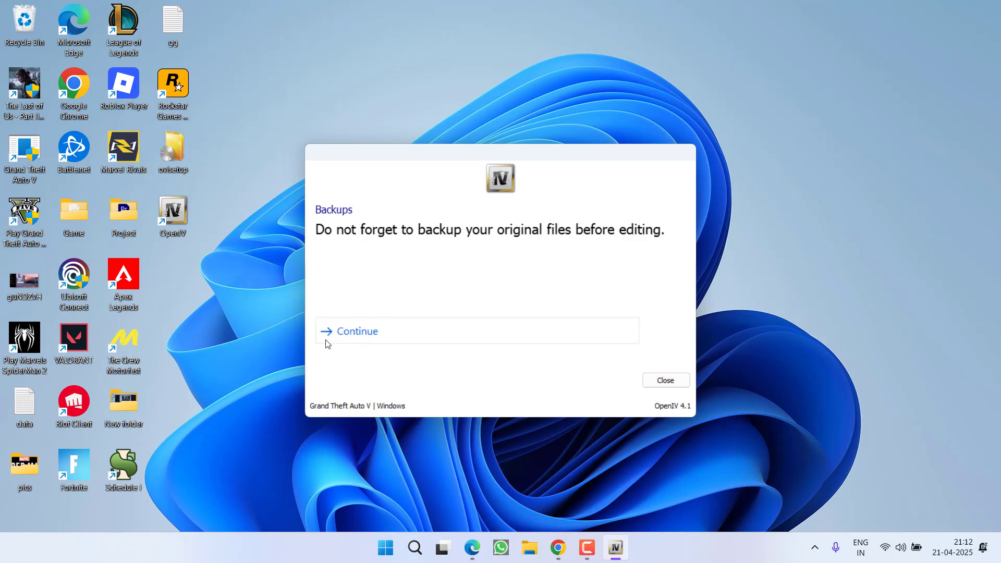
click(355, 332)
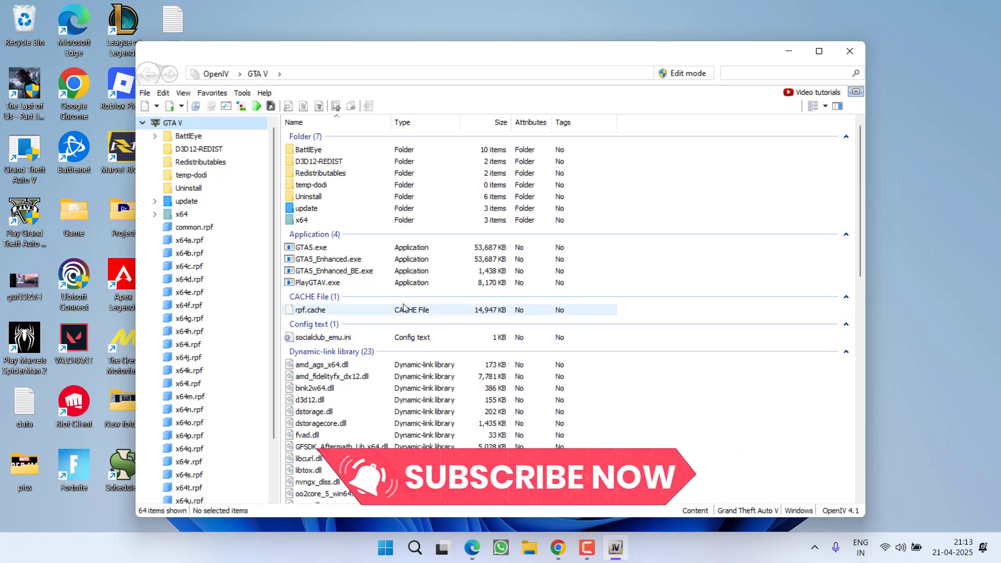
Install ASI Loader and OpenIV.ASI from the ASI Manager, agreeing to create the "mods" folder
click(241, 95)
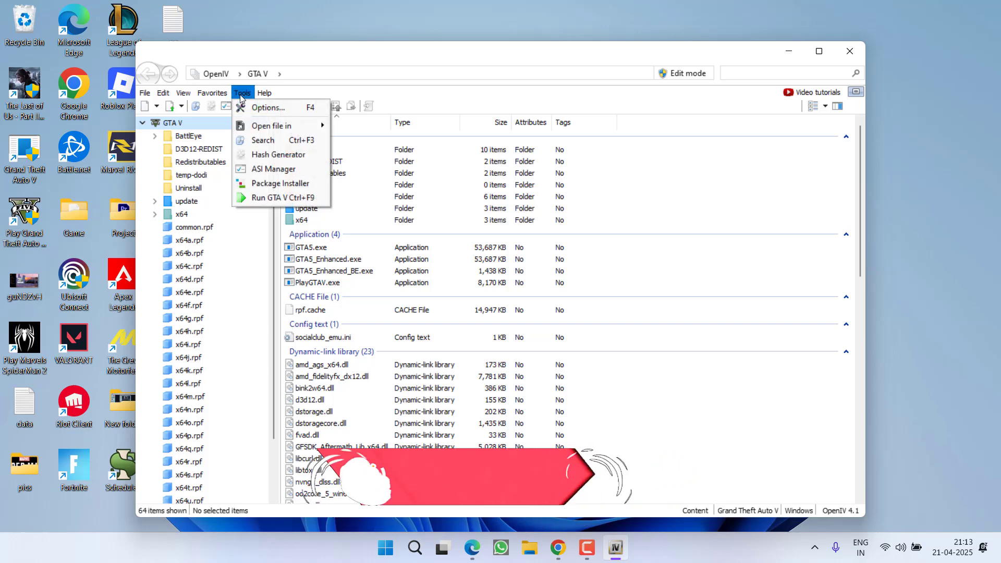
click(271, 170)
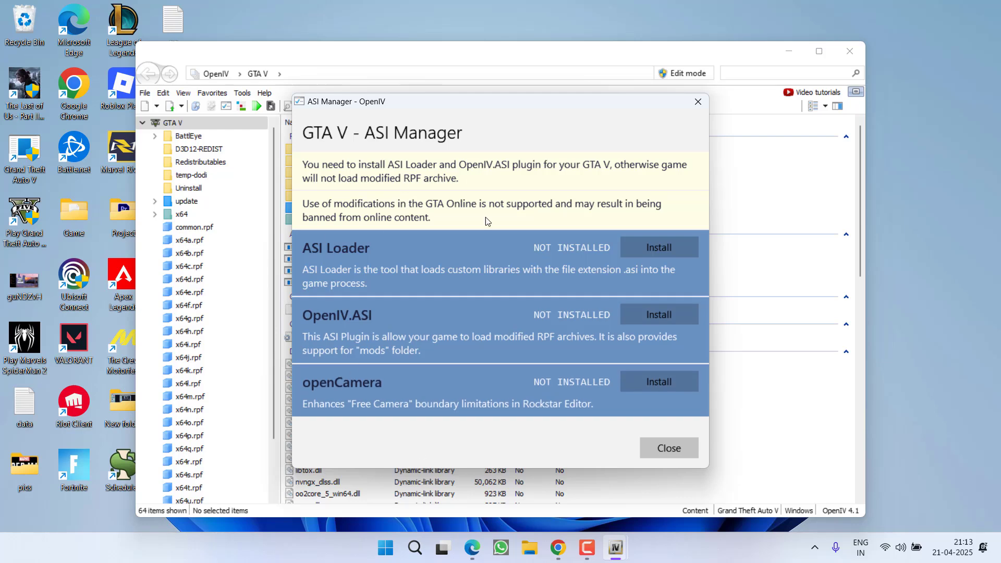
click(662, 245)
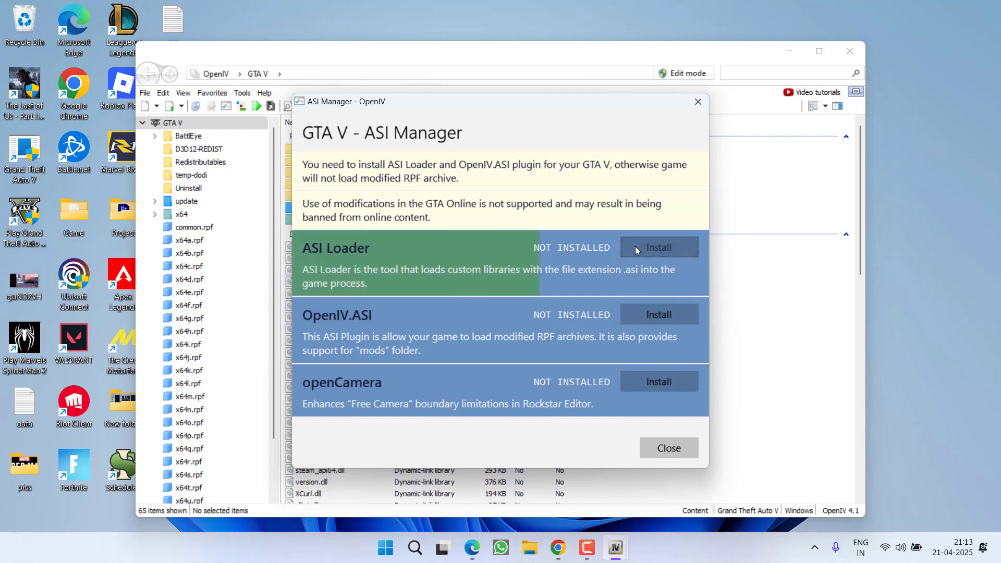
click(647, 317)
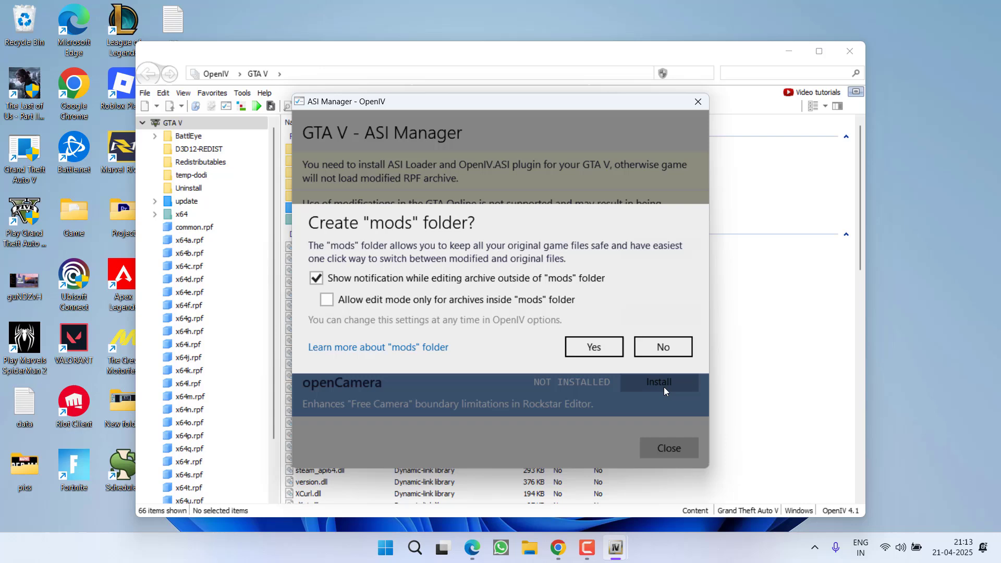
click(594, 347)
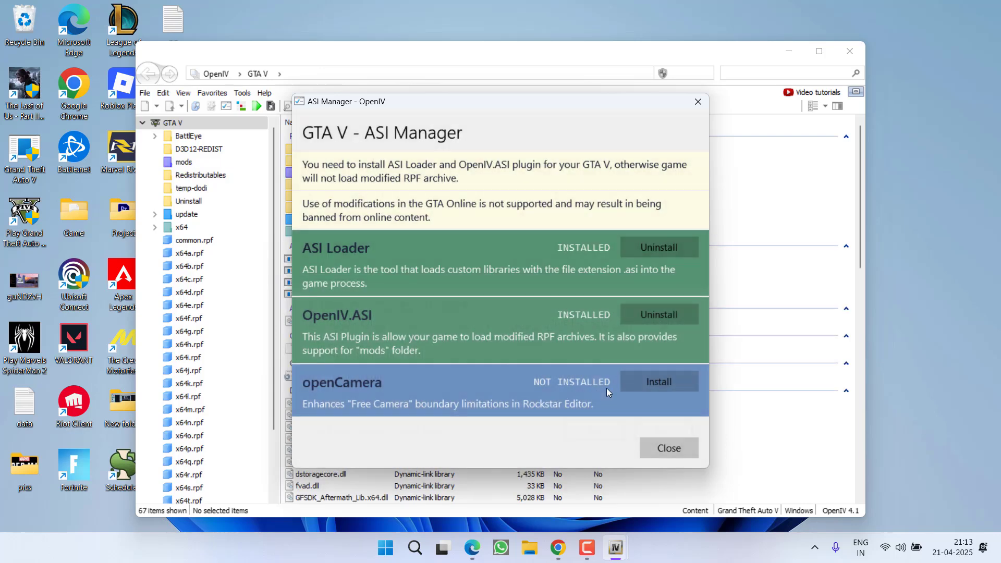
Install the openCamera plugin, and close the ASI Manager and OpenIV
click(657, 386)
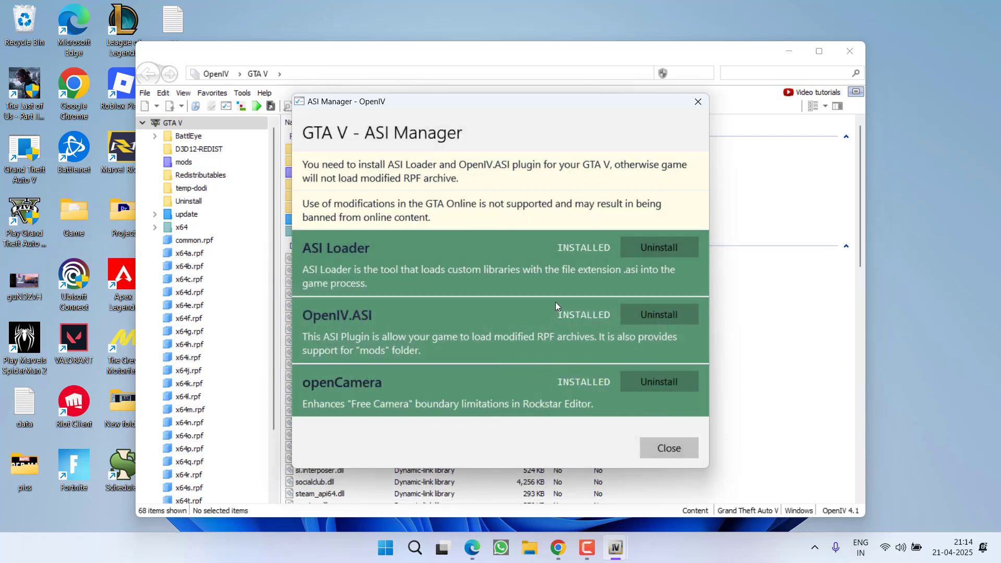
click(678, 448)
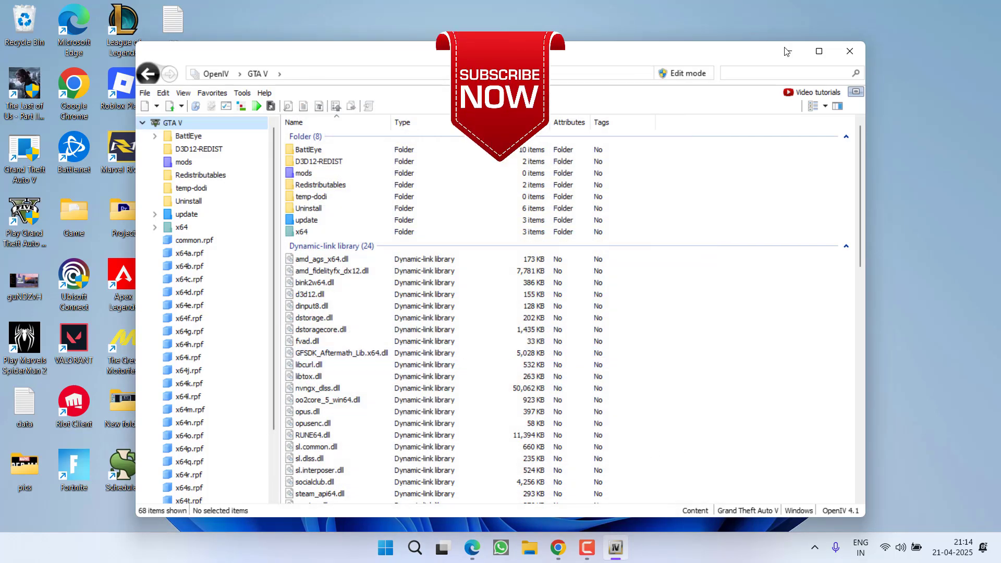
click(849, 51)
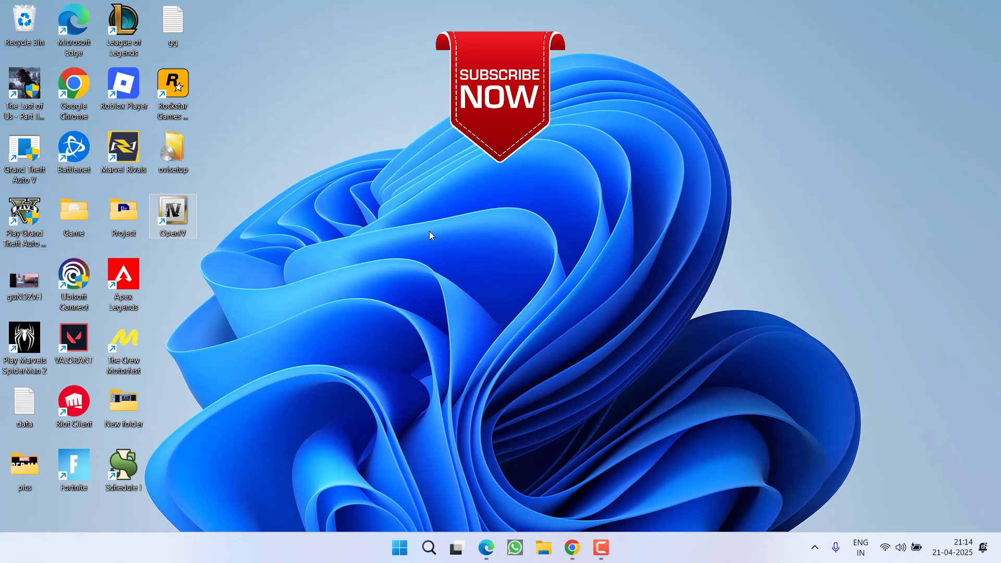